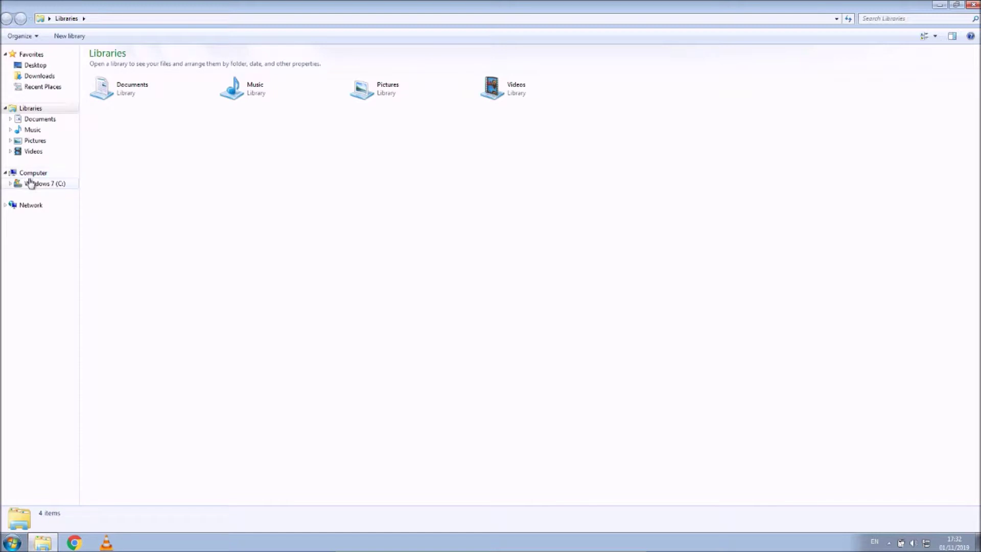
Inspect the twunk_32.exe file in the Windows folder on drive C, and close the folder window
double_click(113, 120)
scroll(149, 201, down, 5)
scroll(147, 202, down, 10)
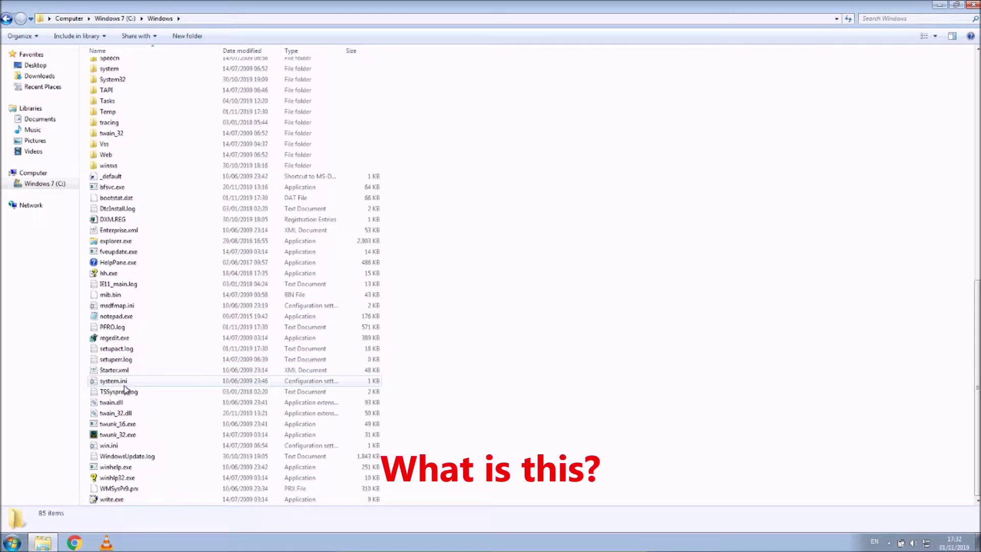
mouse_move(127, 441)
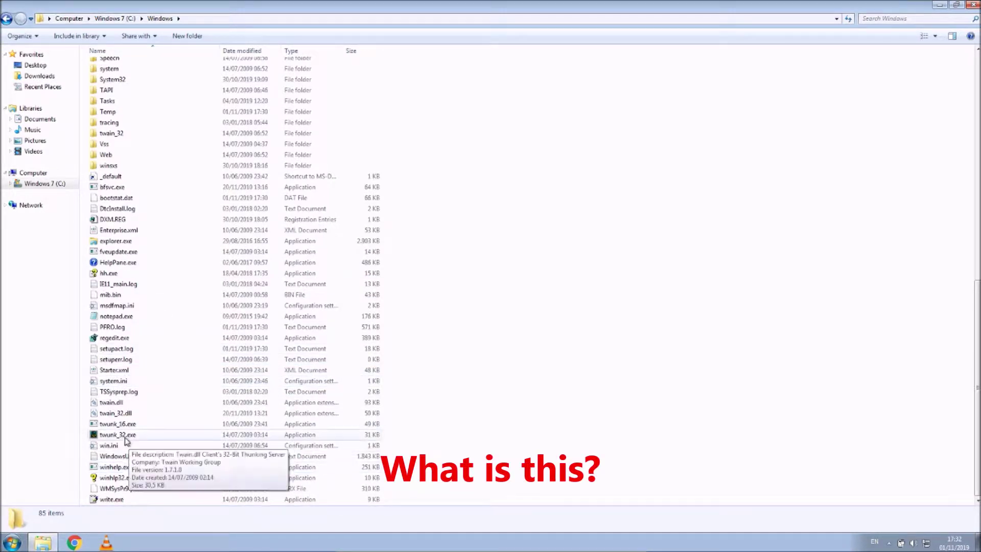
click(127, 441)
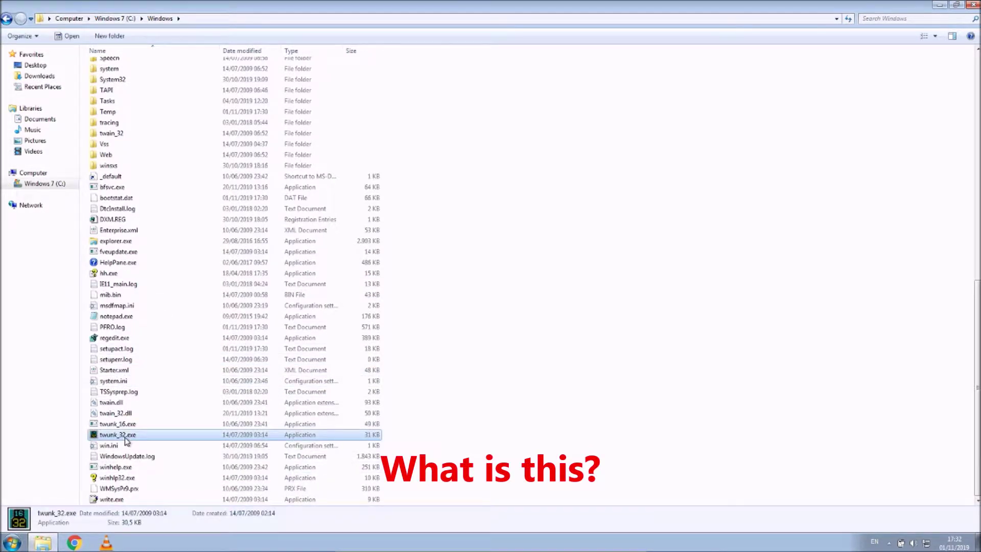
double_click(236, 10)
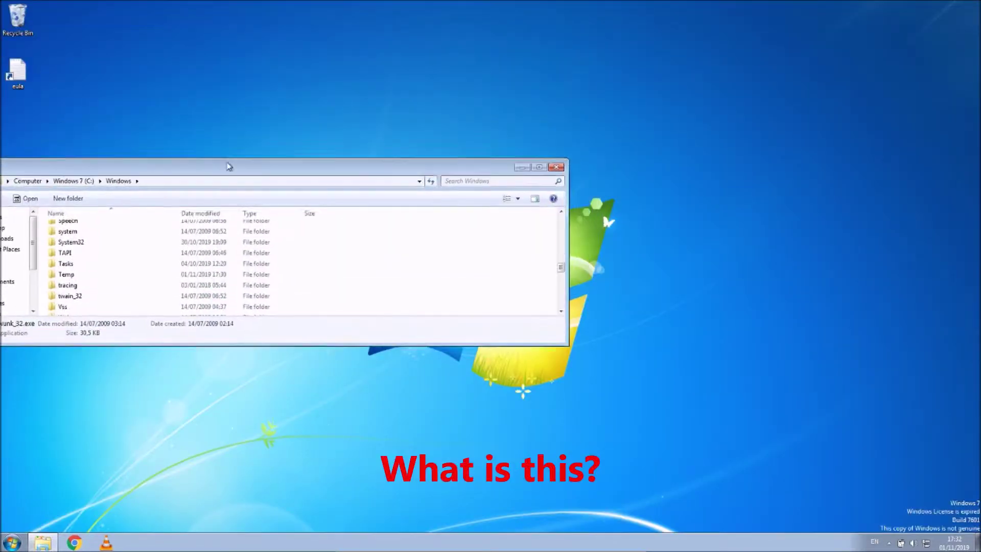
click(557, 167)
View the running processes in Task Manager, and close it along with the software counterfeiting notice
right_click(228, 542)
click(253, 517)
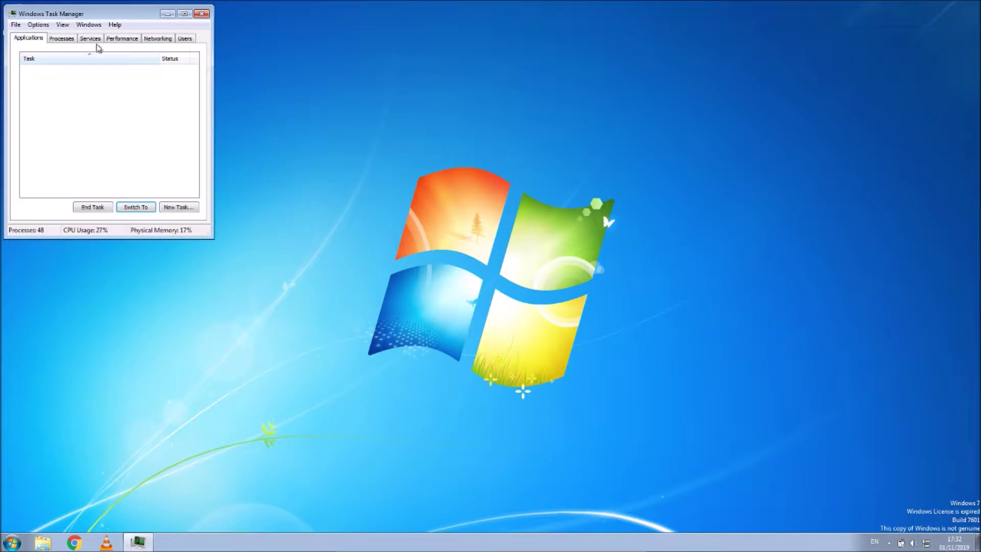
click(61, 39)
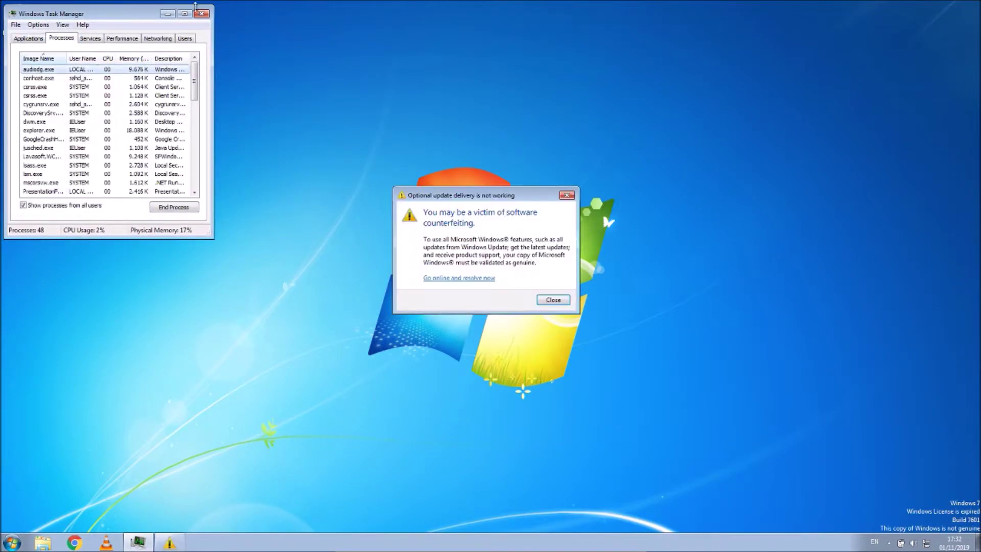
click(201, 14)
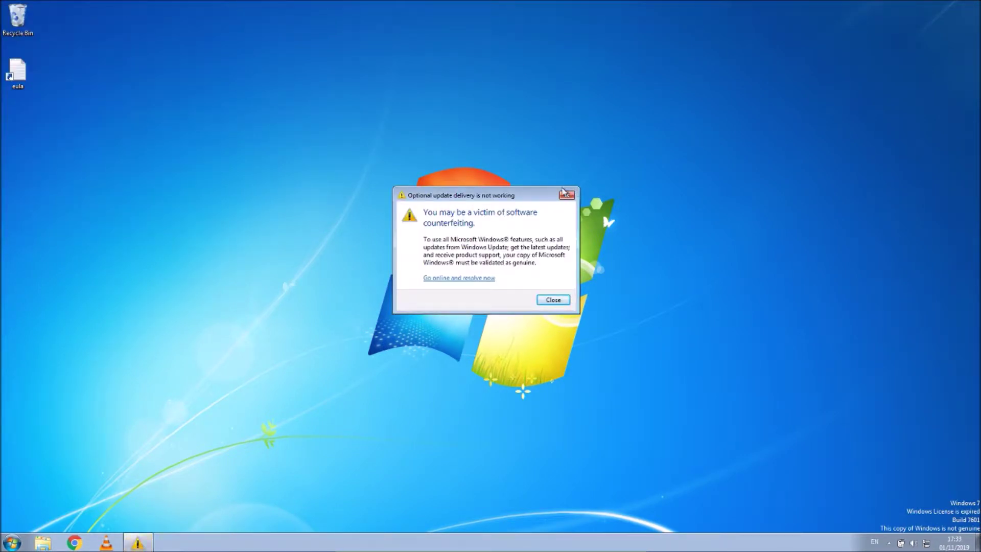
click(563, 194)
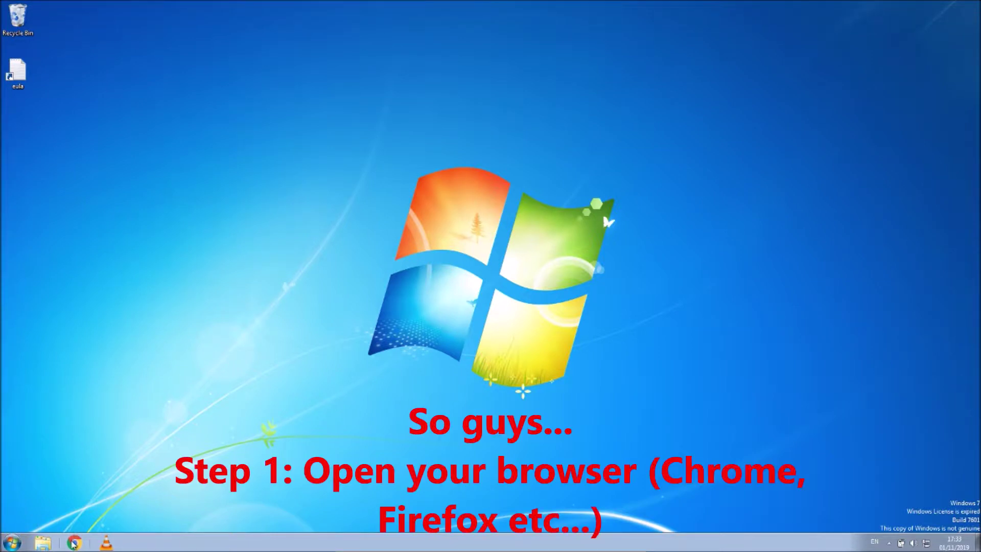
Search Google in Chrome for "download bitdefender free"
click(73, 543)
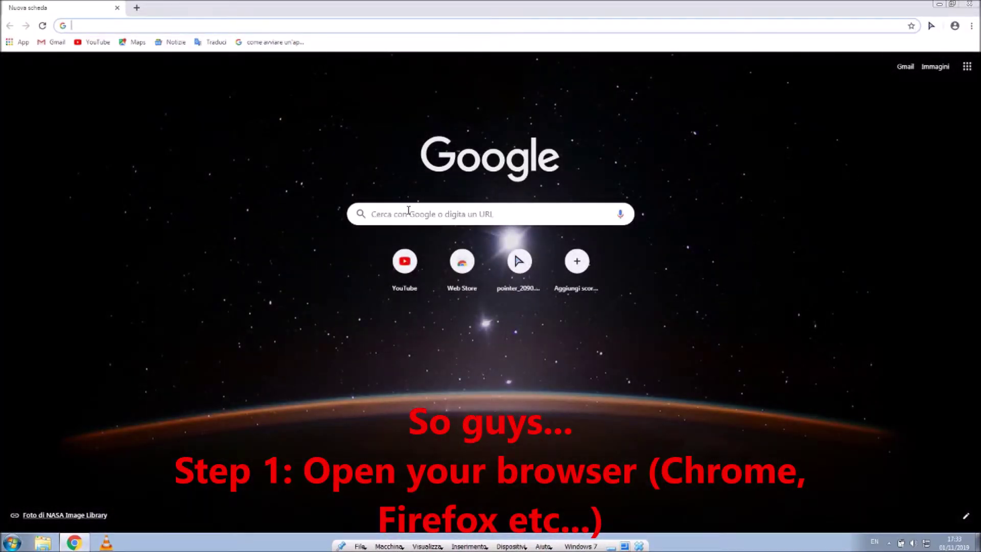
click(408, 210)
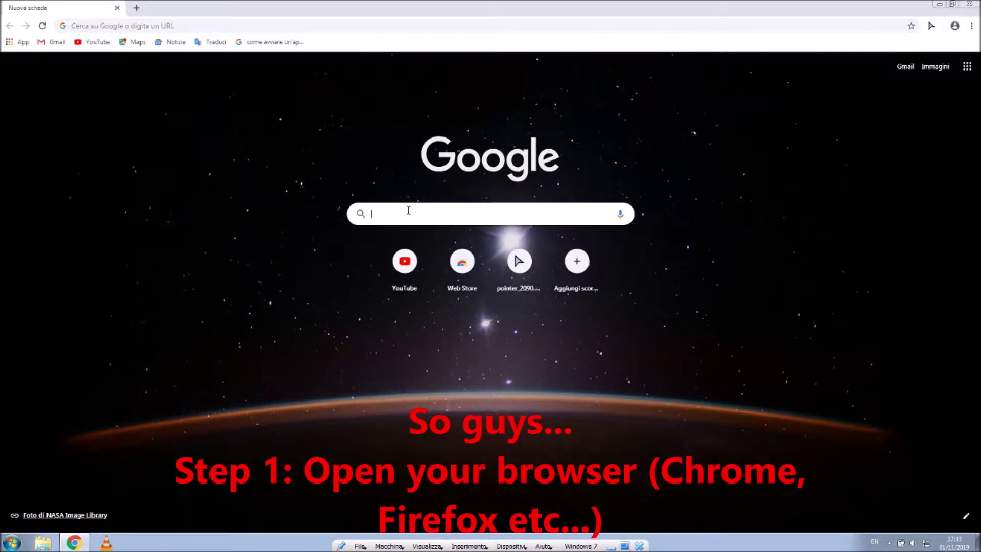
text(download bitdefender free)
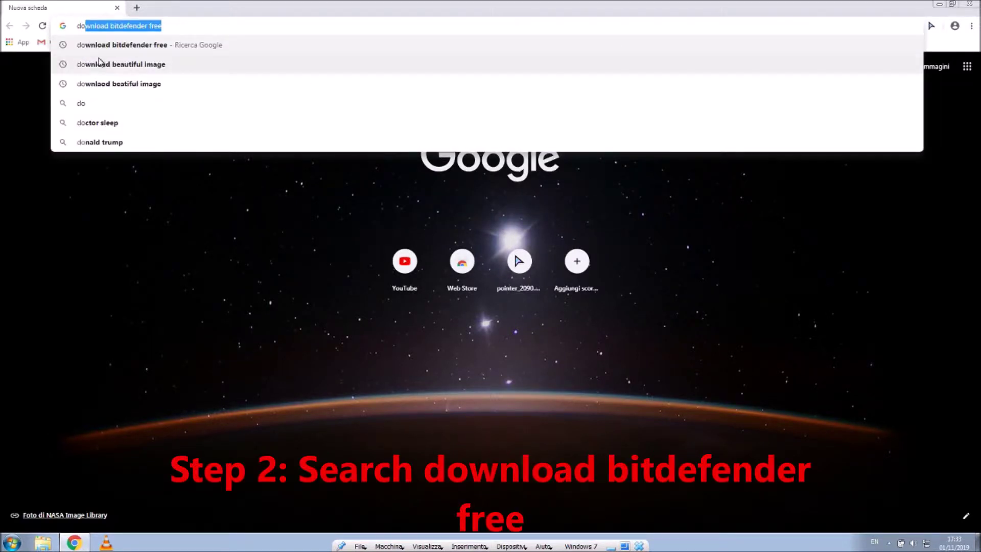
click(93, 51)
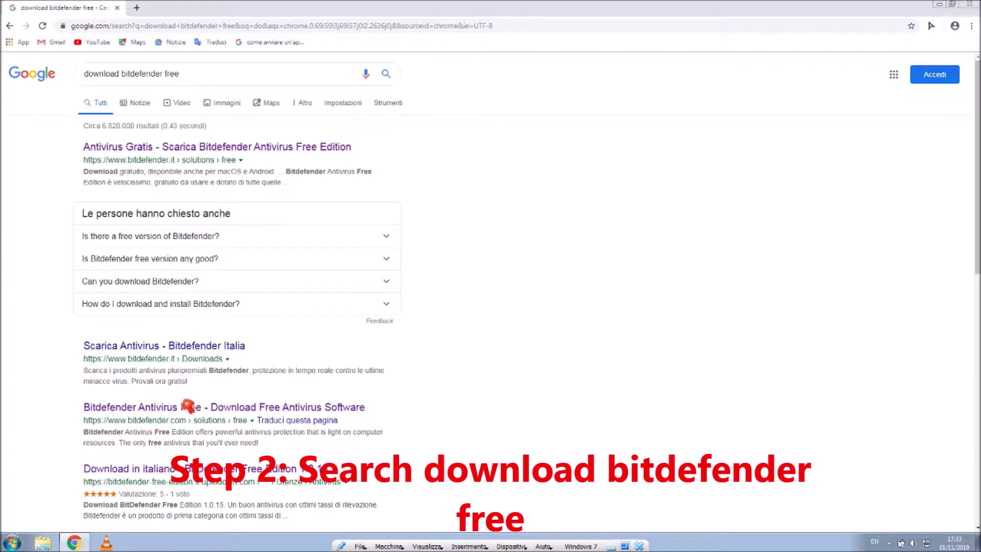
Open the Bitdefender Antivirus Free download page on bitdefender.com from the search results, and check its web address
click(187, 419)
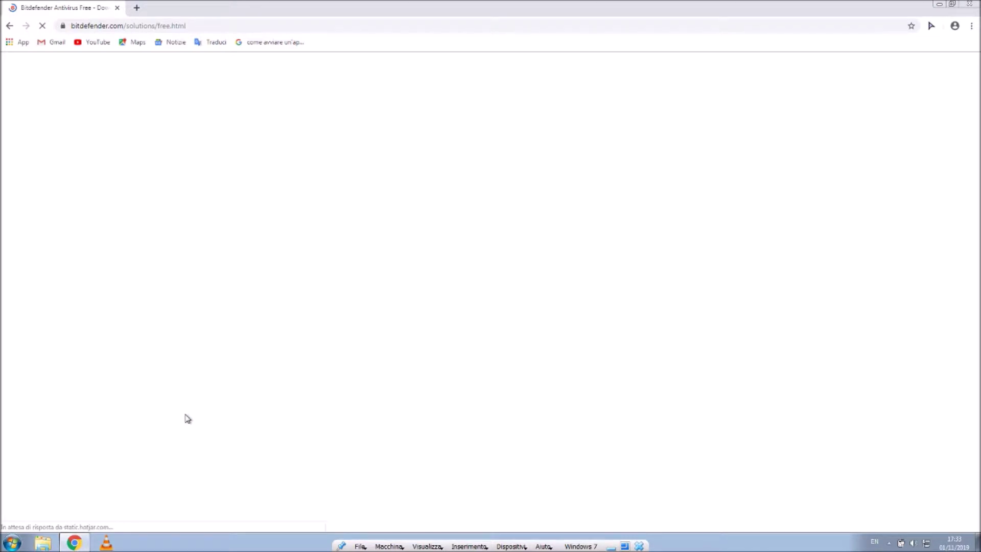
click(184, 25)
click(156, 25)
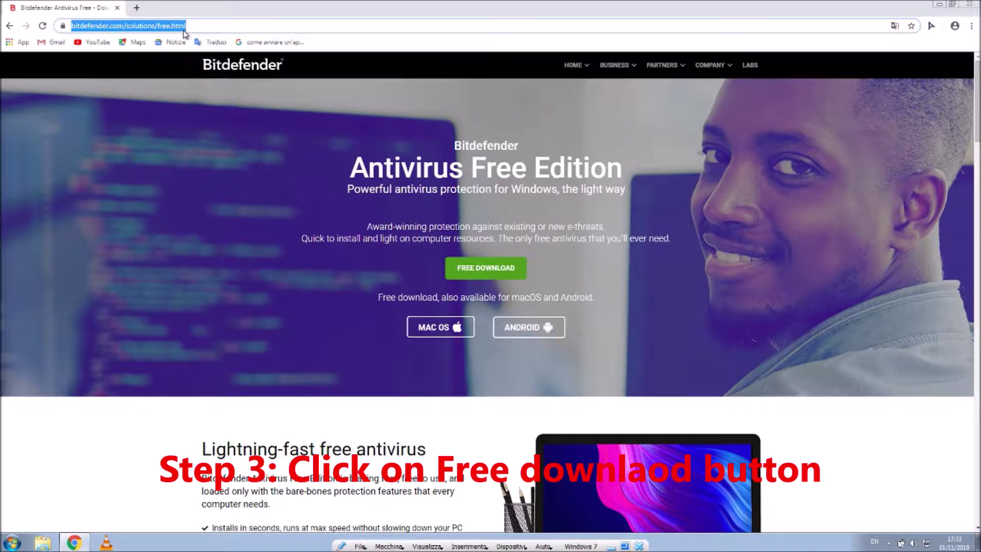
click(218, 164)
Review the Bitdefender Antivirus Free Edition page down to the product comparison with its prices and protection features
scroll(453, 266, down, 1)
scroll(452, 279, down, 6)
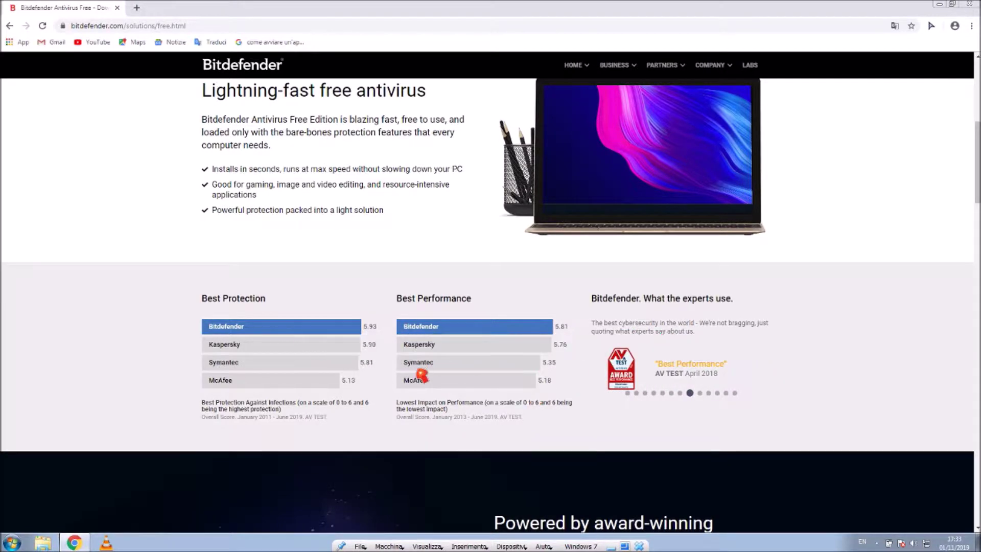
scroll(420, 377, down, 15)
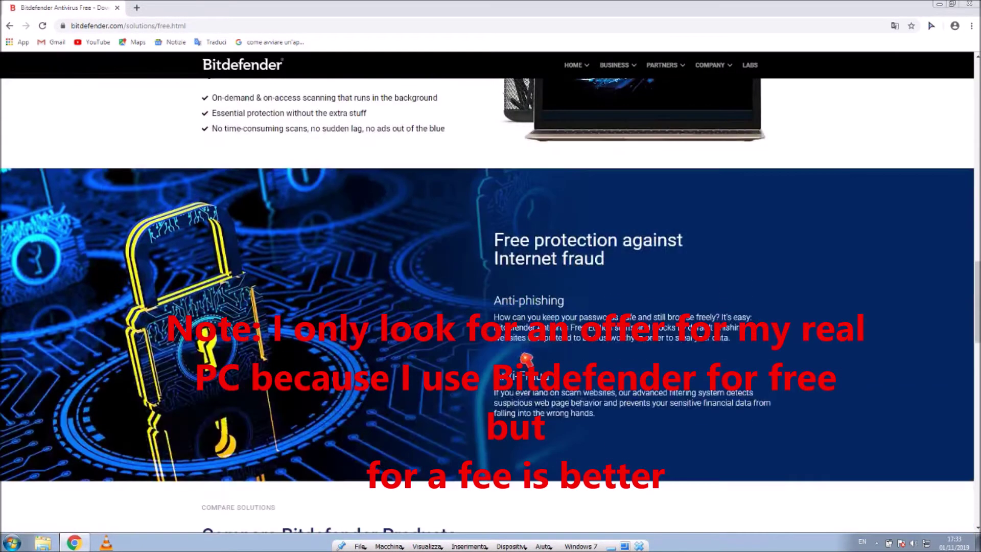
scroll(526, 359, down, 7)
scroll(519, 256, down, 1)
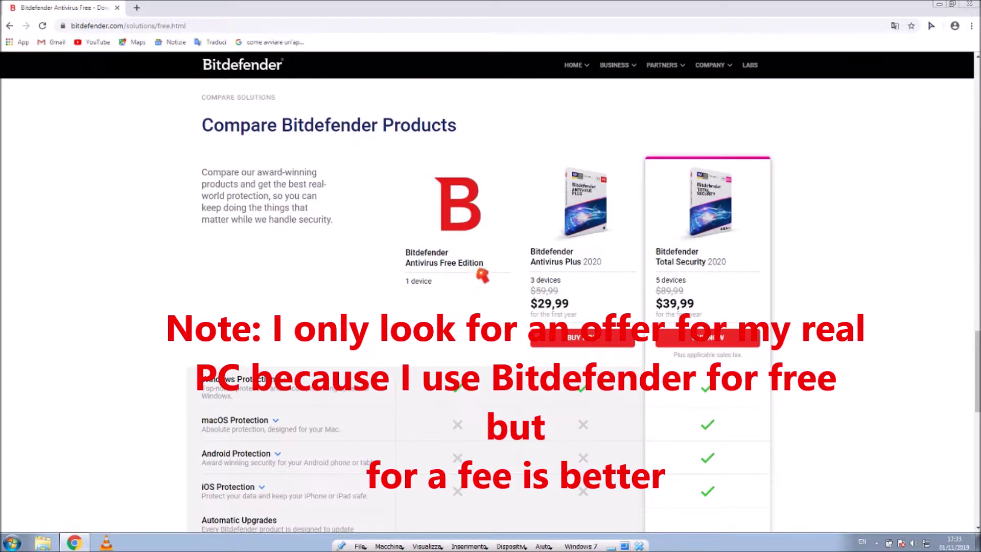
scroll(460, 413, down, 1)
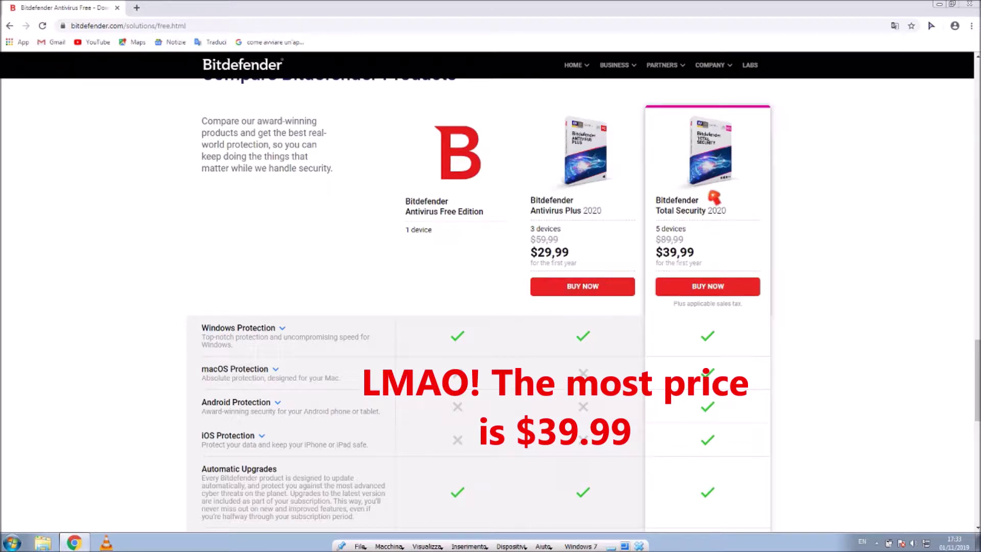
scroll(460, 311, down, 2)
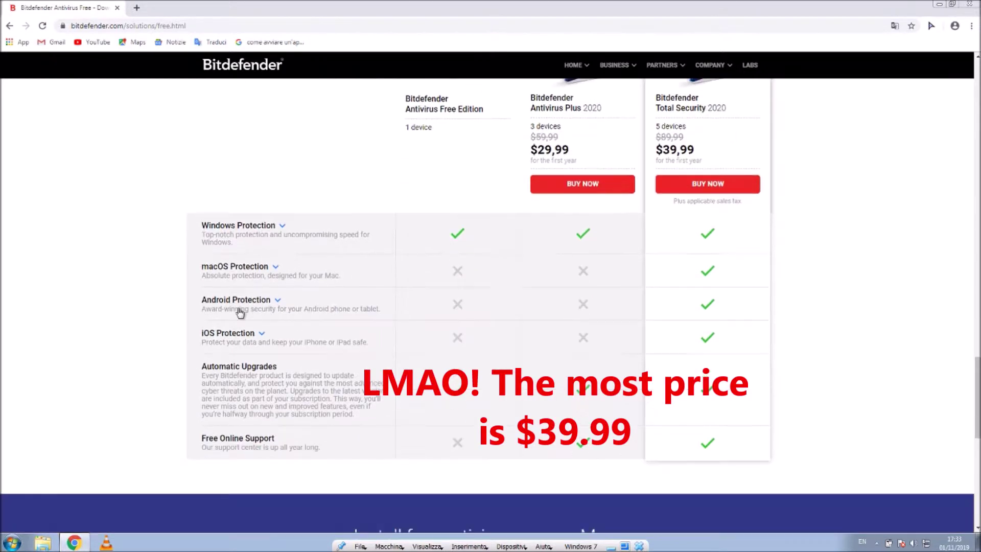
Examine the detailed macOS Protection and Windows Protection features in the Bitdefender product comparison table
click(274, 269)
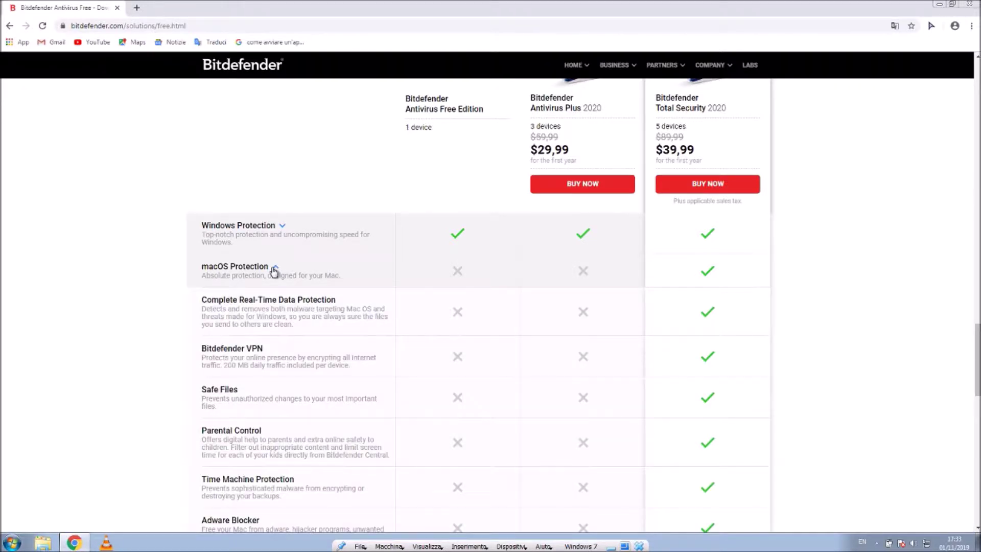
click(274, 269)
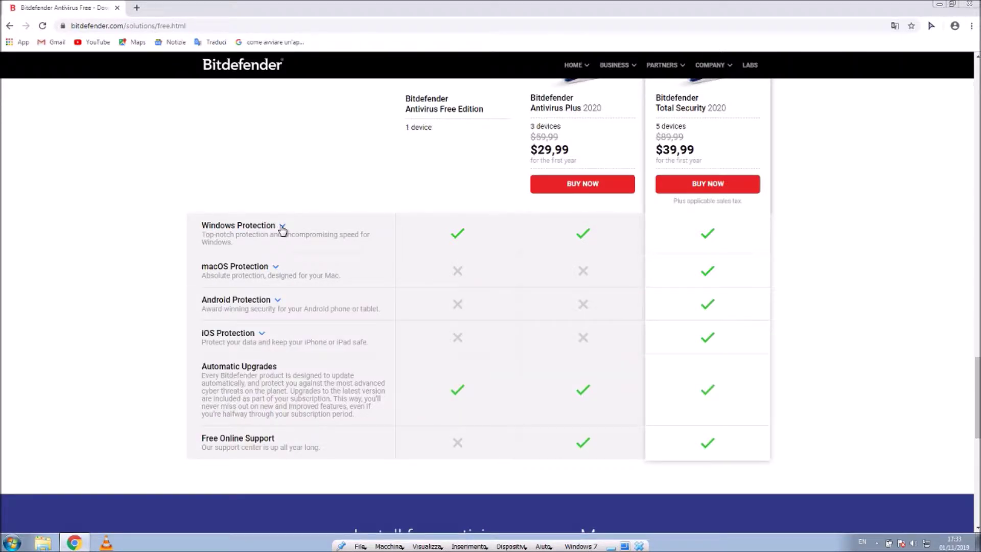
click(282, 228)
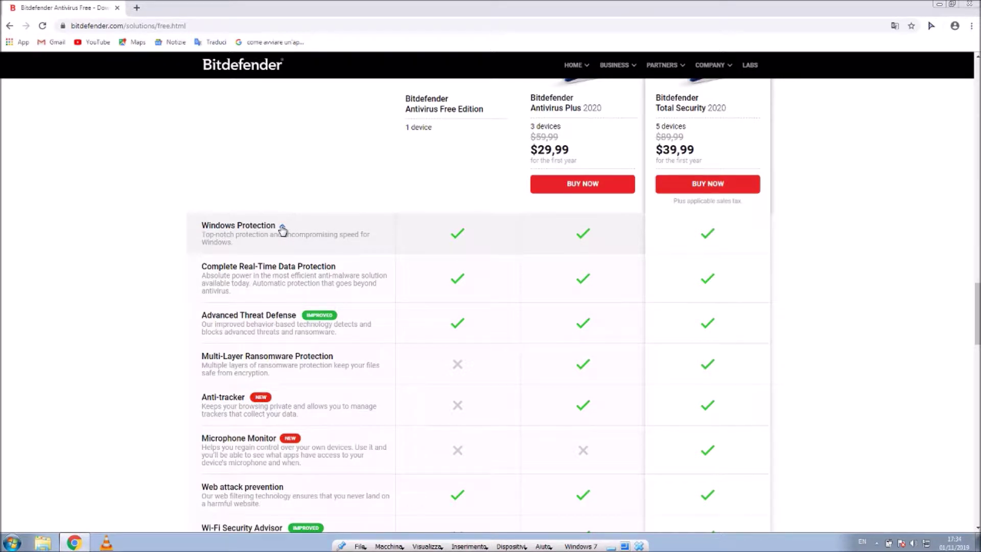
click(283, 228)
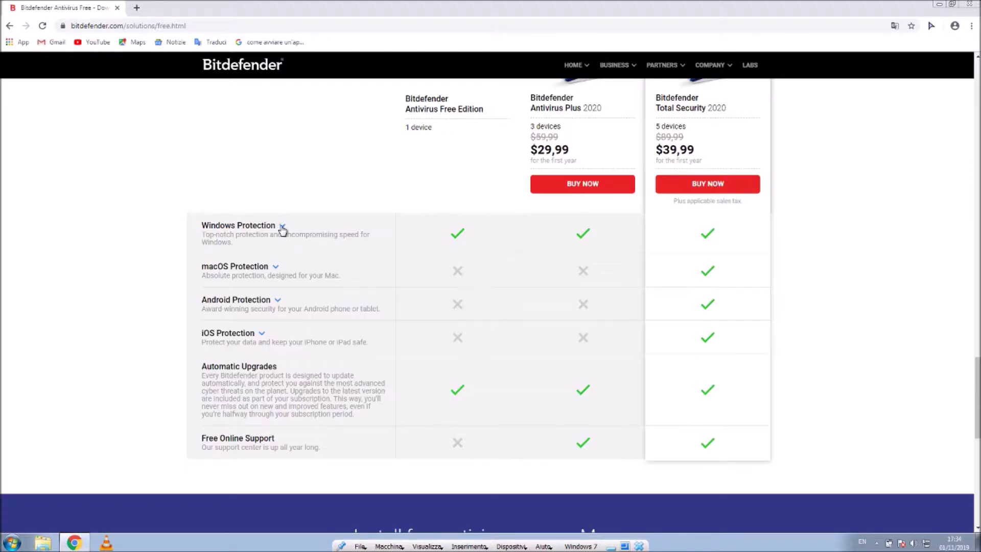
click(283, 229)
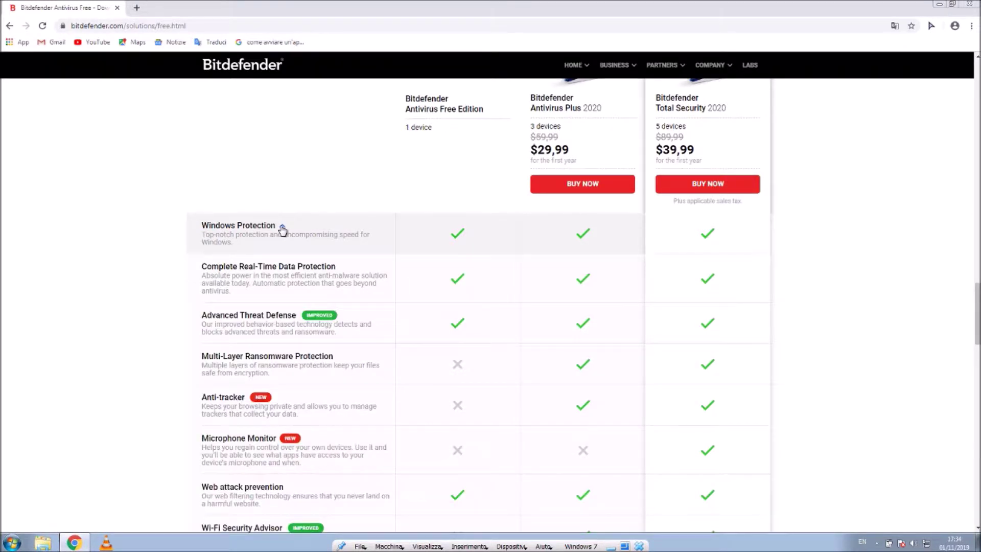
Download the free Windows version of Bitdefender Antivirus Free Edition
scroll(282, 229, up, 20)
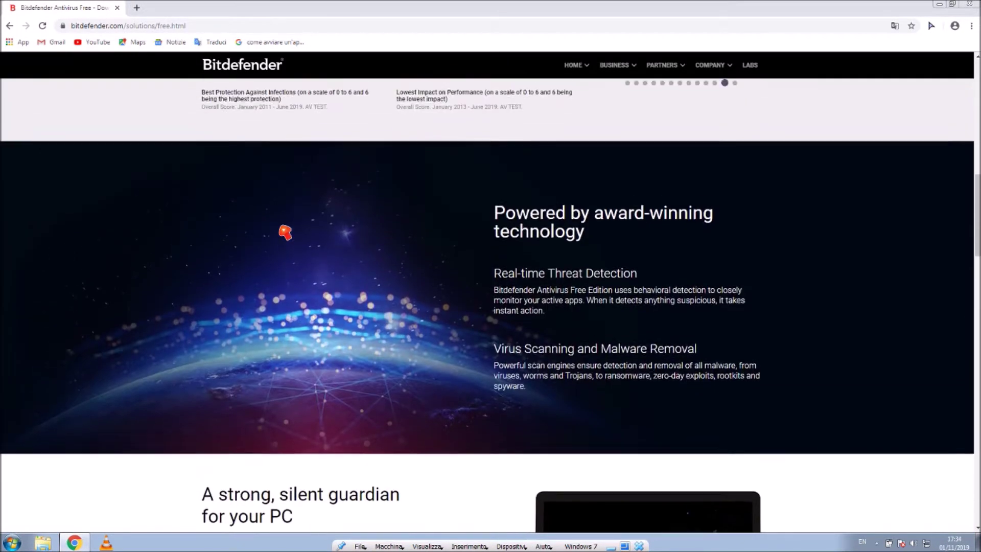
scroll(285, 228, up, 15)
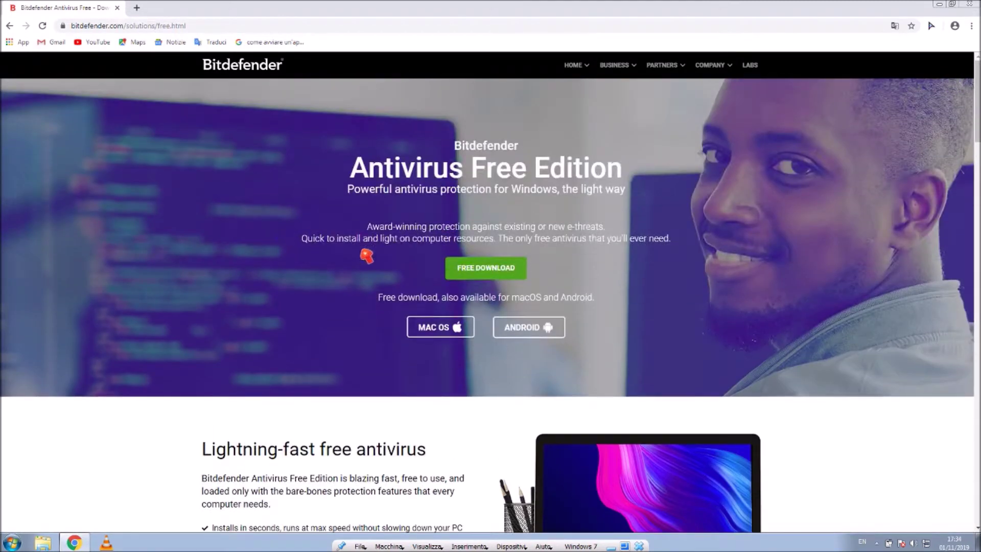
click(475, 269)
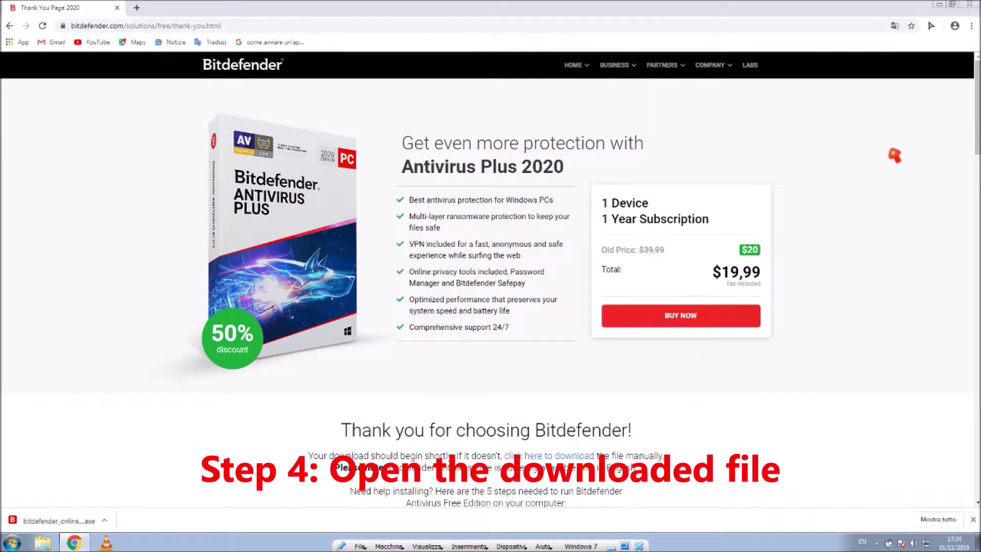
Look over the installation instructions and run the downloaded bitdefender_online installer, allowing it through the security warning
scroll(723, 233, down, 4)
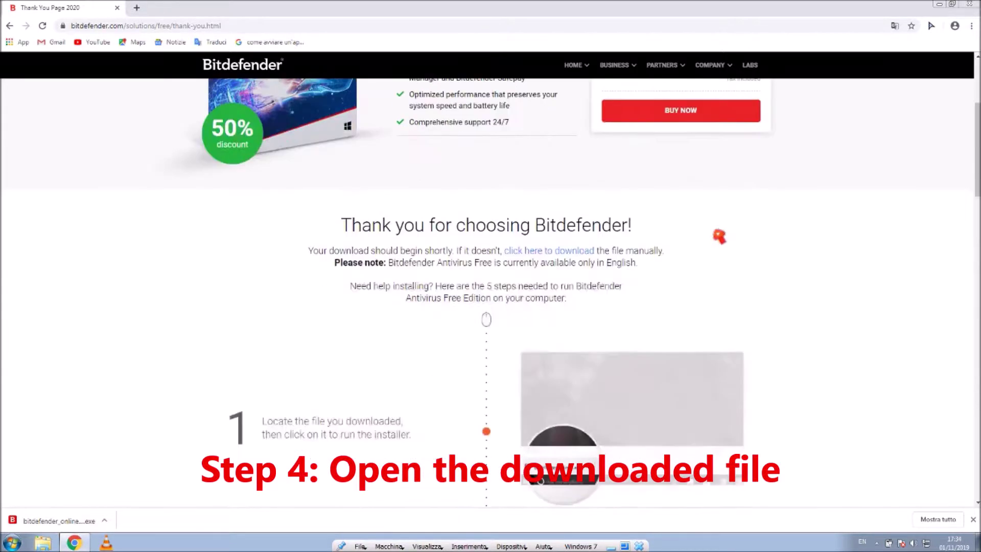
scroll(723, 232, down, 3)
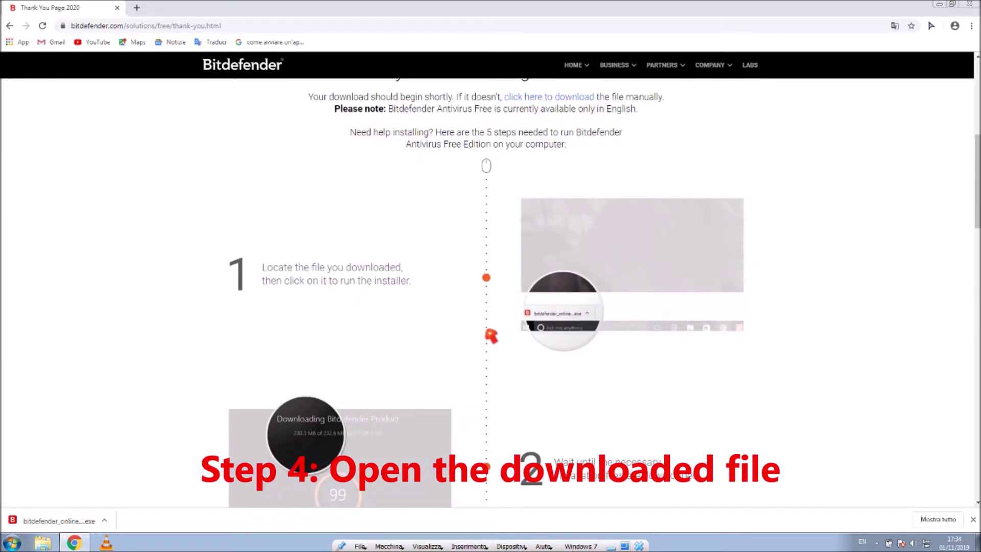
scroll(491, 336, down, 5)
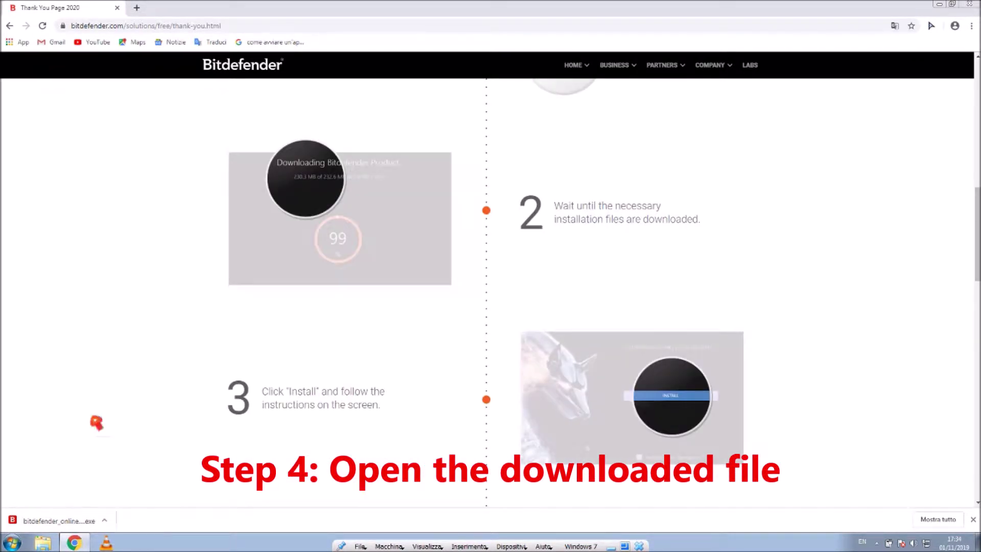
click(69, 522)
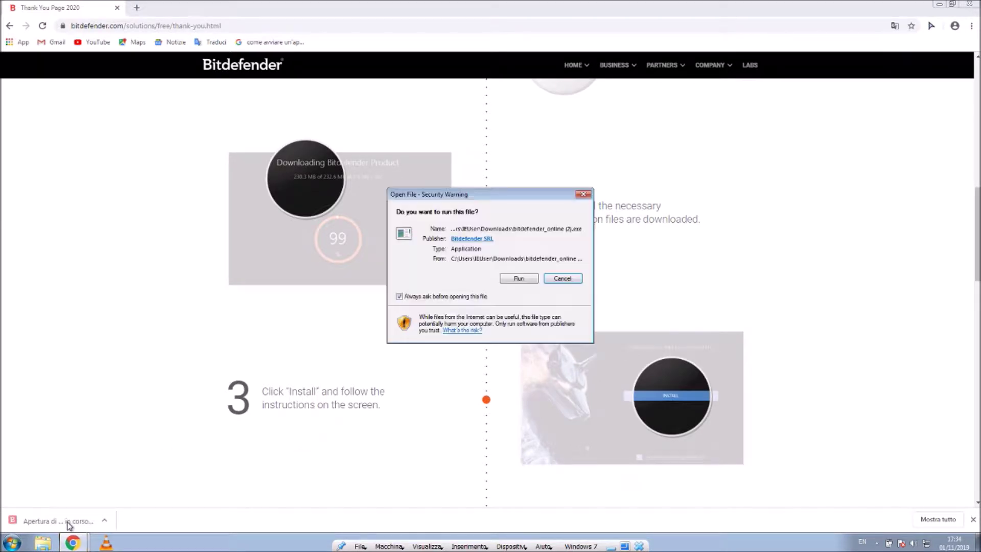
click(519, 279)
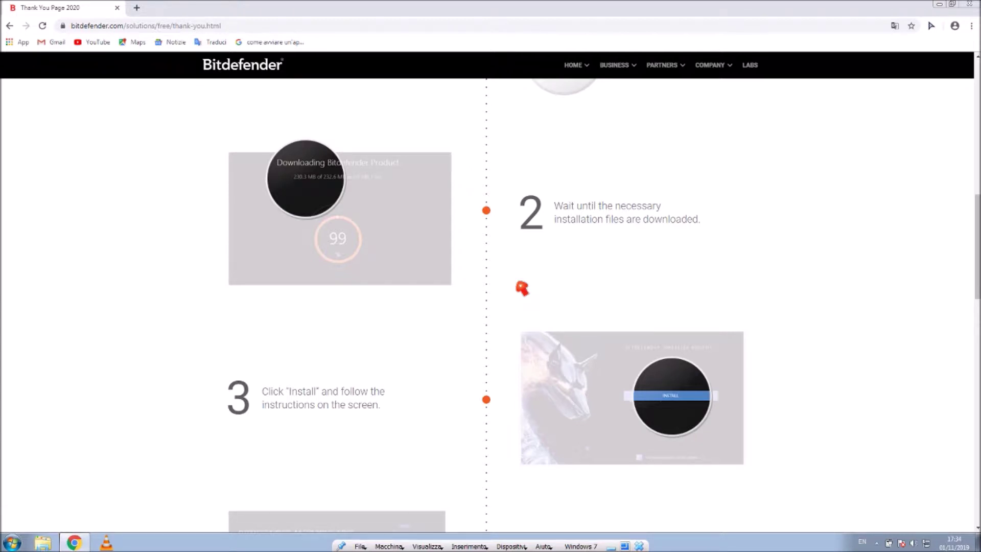
Minimize the browser so the Bitdefender installer stands alone on the desktop
click(938, 5)
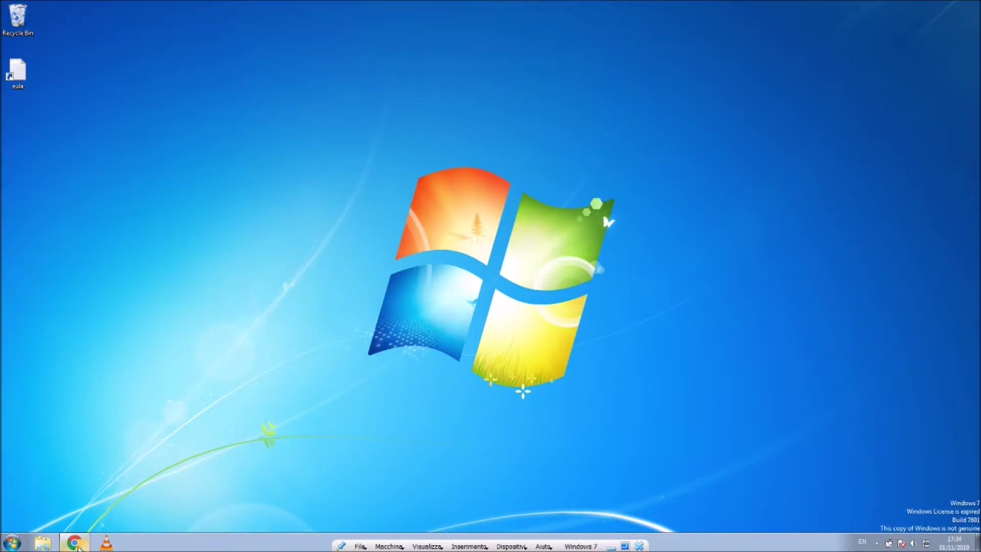
click(76, 544)
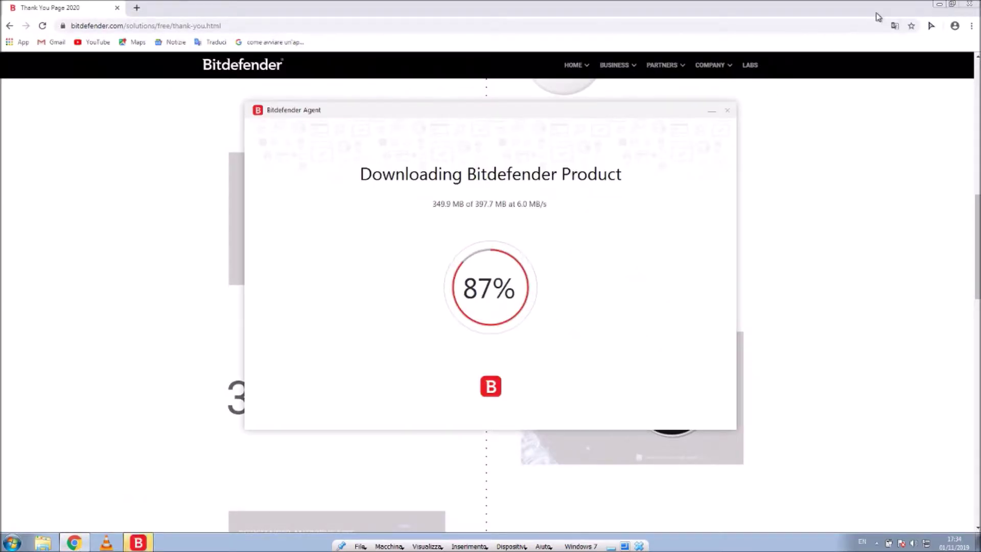
click(939, 4)
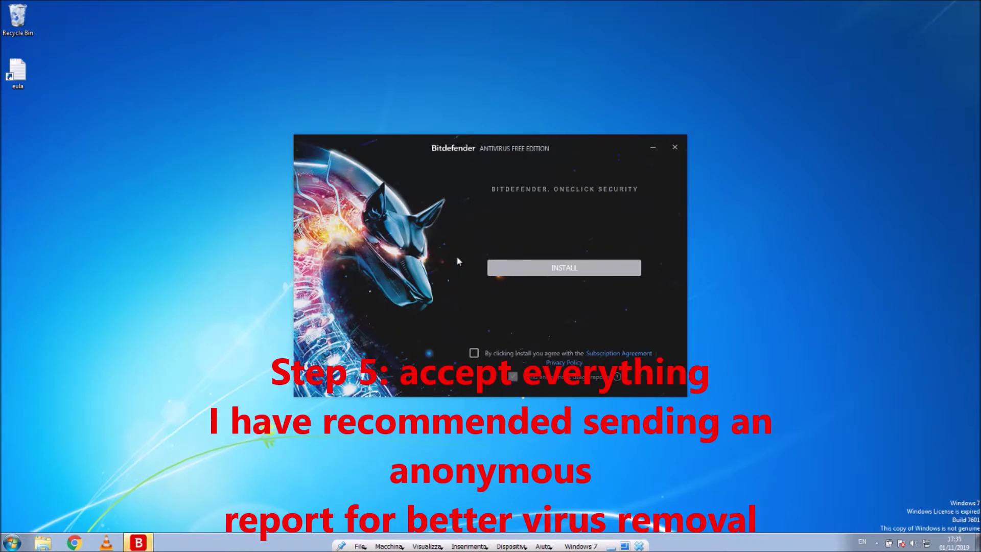
Accept the Subscription Agreement, keep anonymous usage reports enabled, and install Bitdefender Antivirus Free, postponing the account sign-in
click(474, 352)
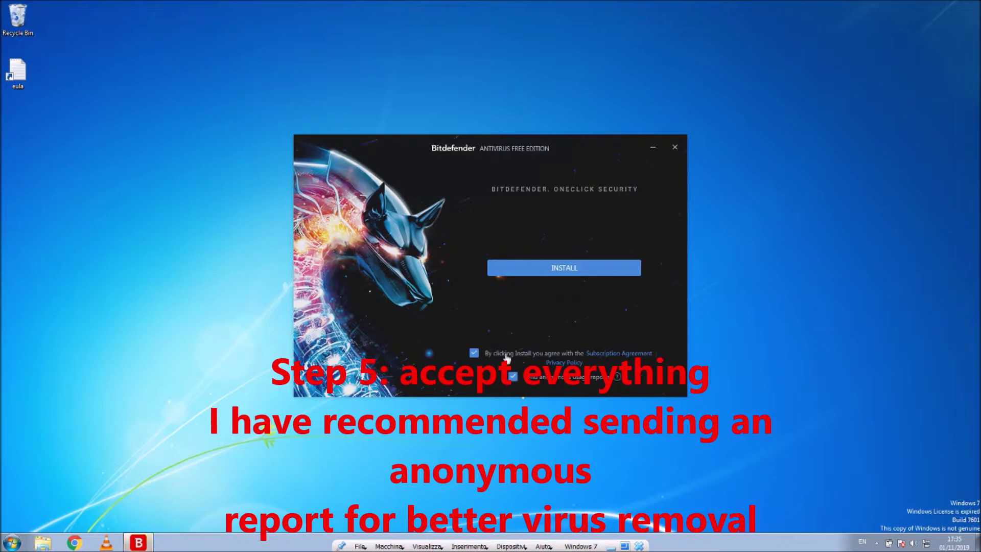
click(514, 378)
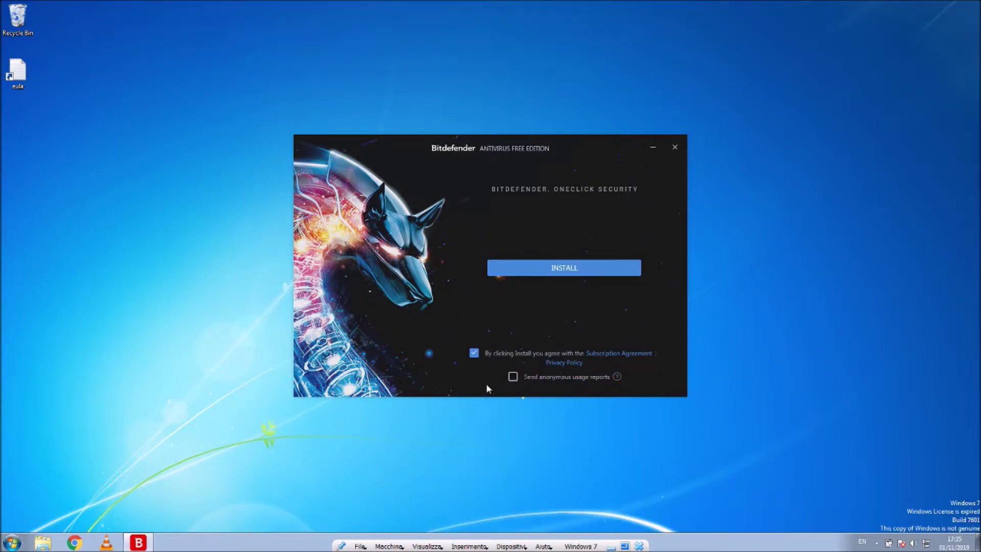
click(513, 377)
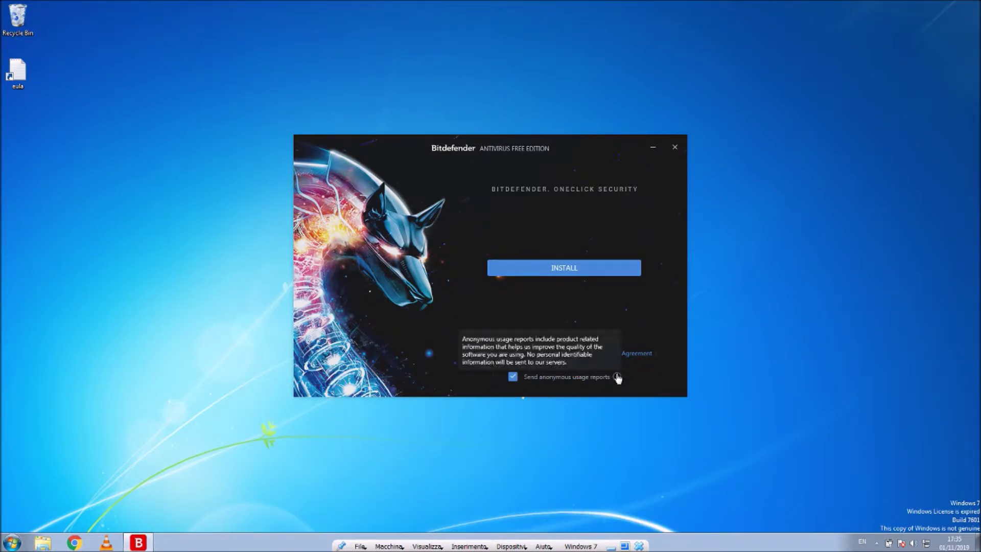
click(572, 270)
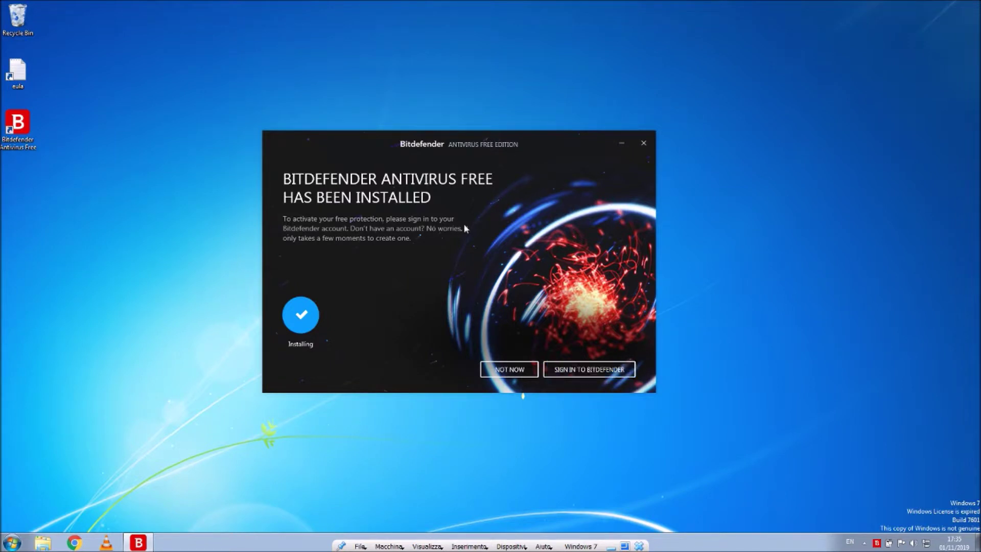
click(509, 369)
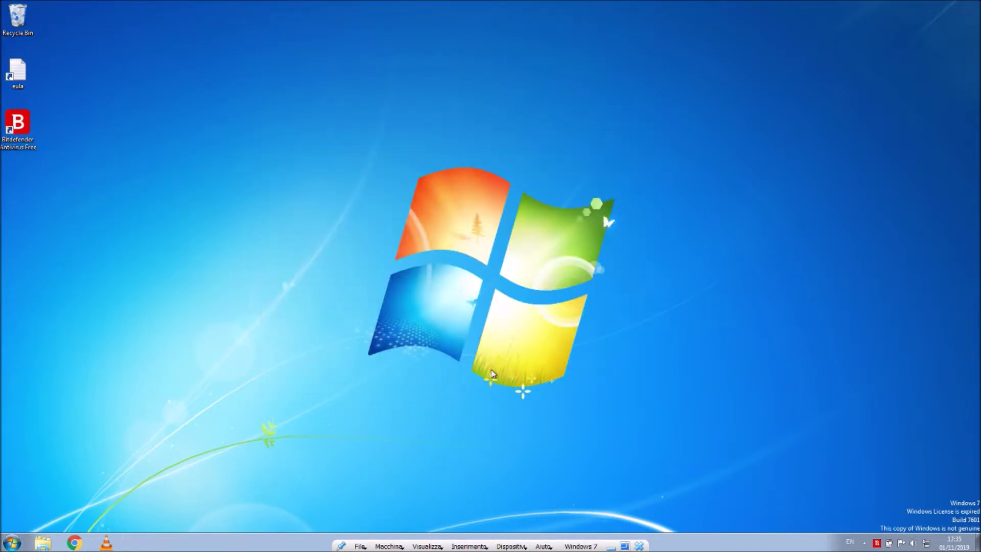
double_click(25, 129)
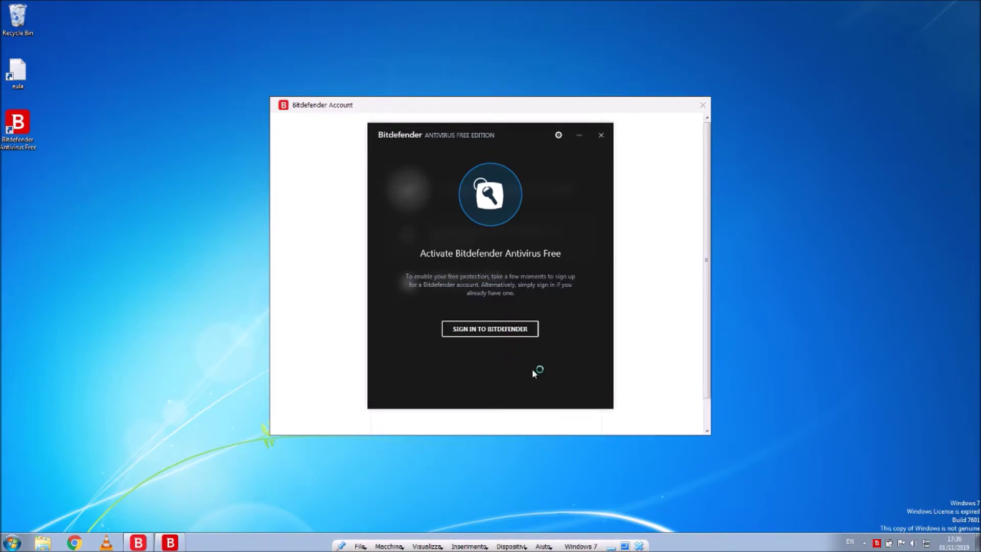
click(601, 135)
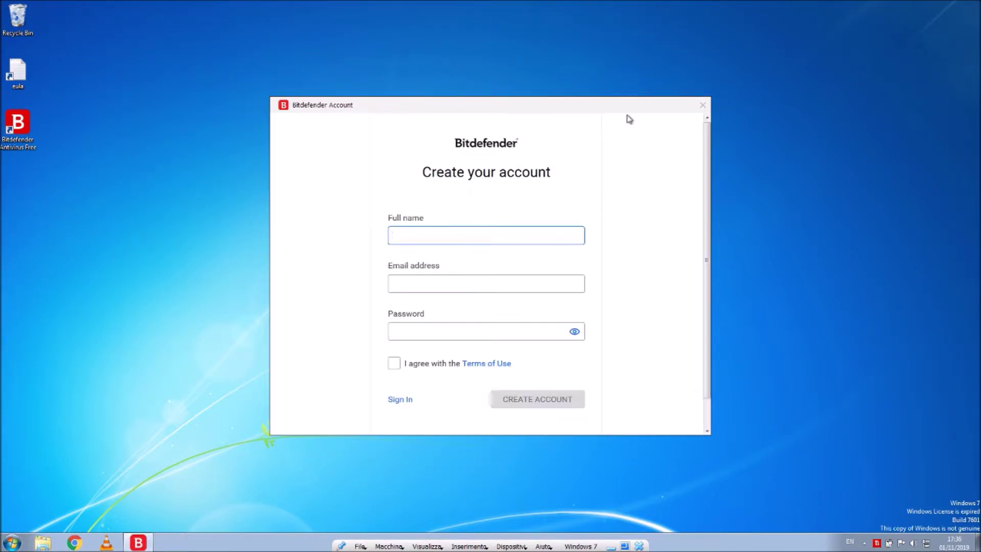
click(704, 106)
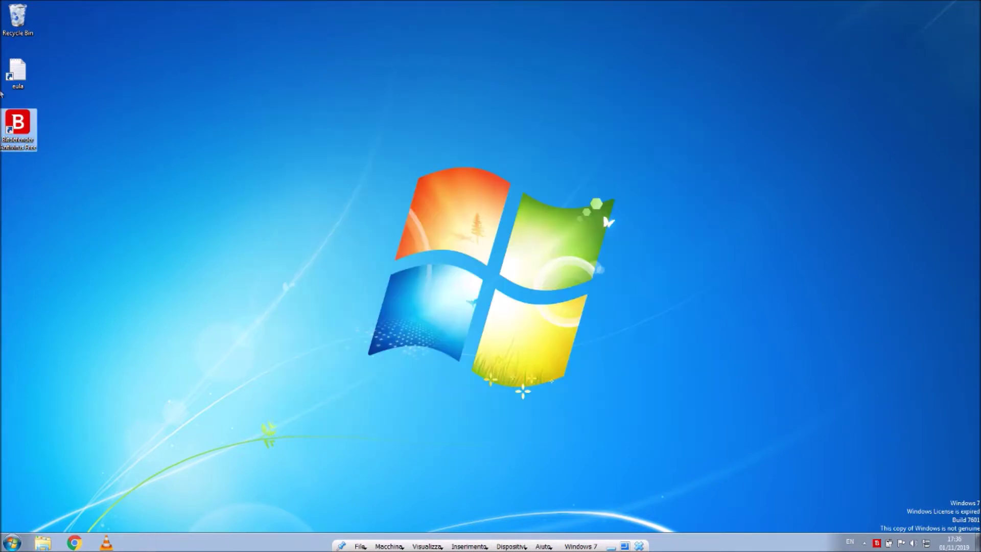
Launch Bitdefender Antivirus Free from the desktop and open its account creation form, ready to enter the full name
double_click(19, 134)
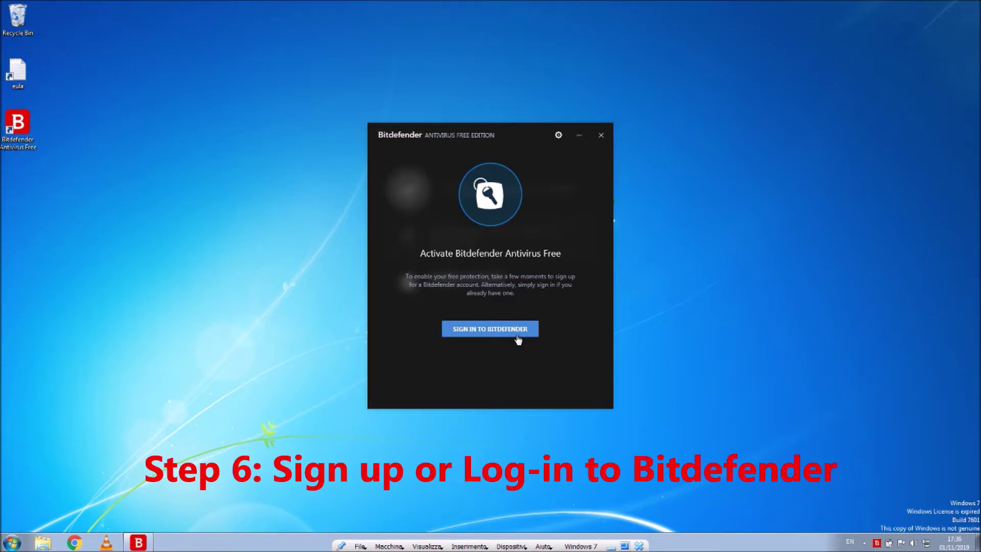
click(517, 338)
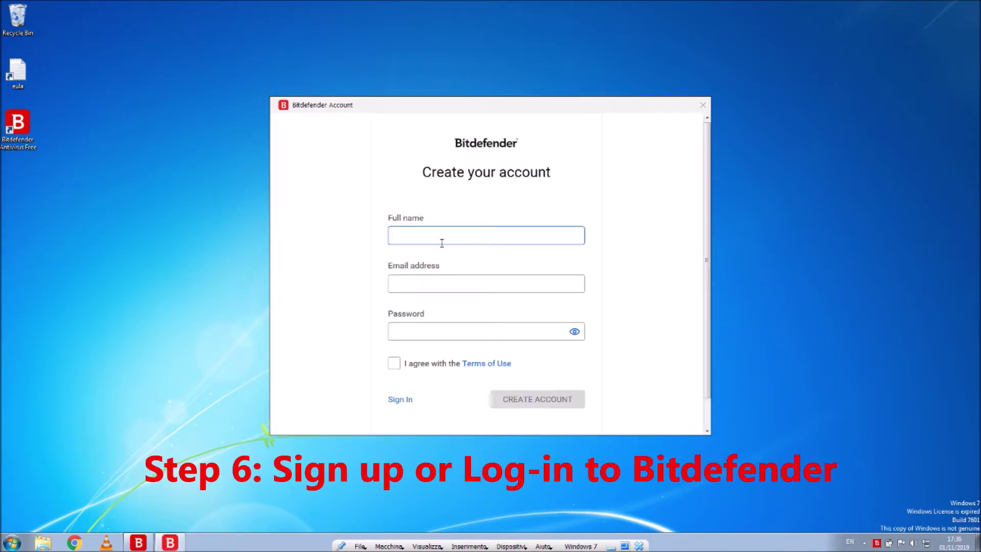
key(Tab)
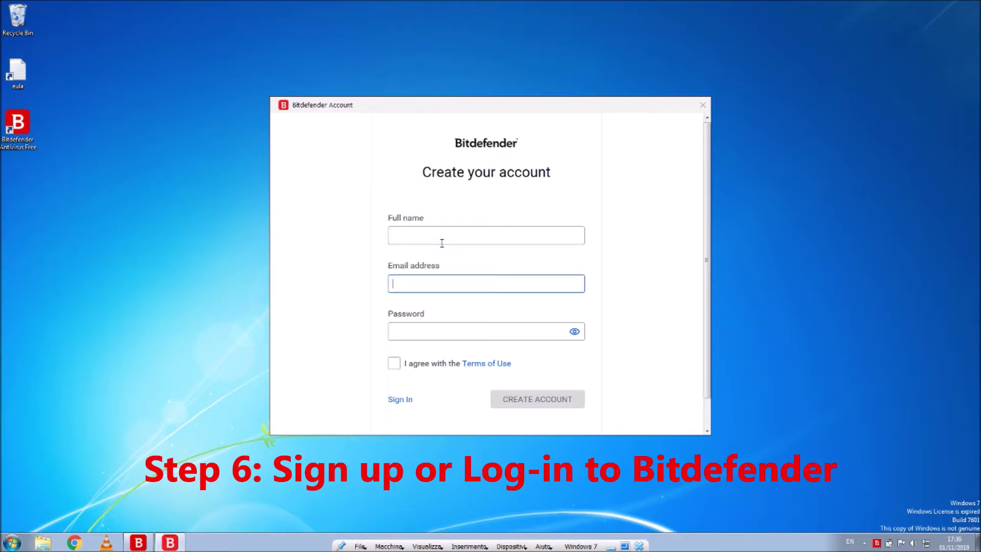
click(440, 243)
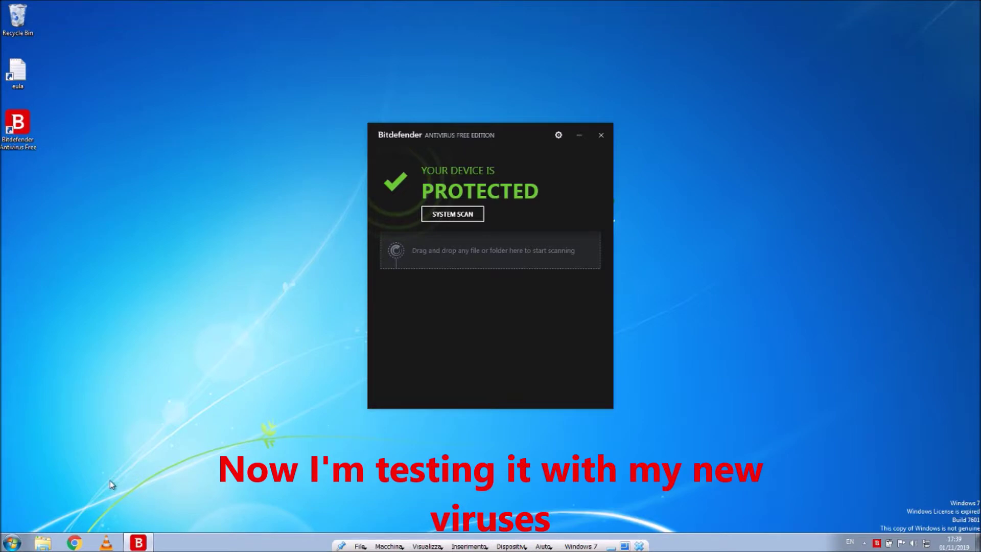
Restore Welcome.bat, Virus.bat and the Vista Transformation Pack 9.0.1 shortcut from the Recycle Bin to the desktop, and close the bin
double_click(11, 32)
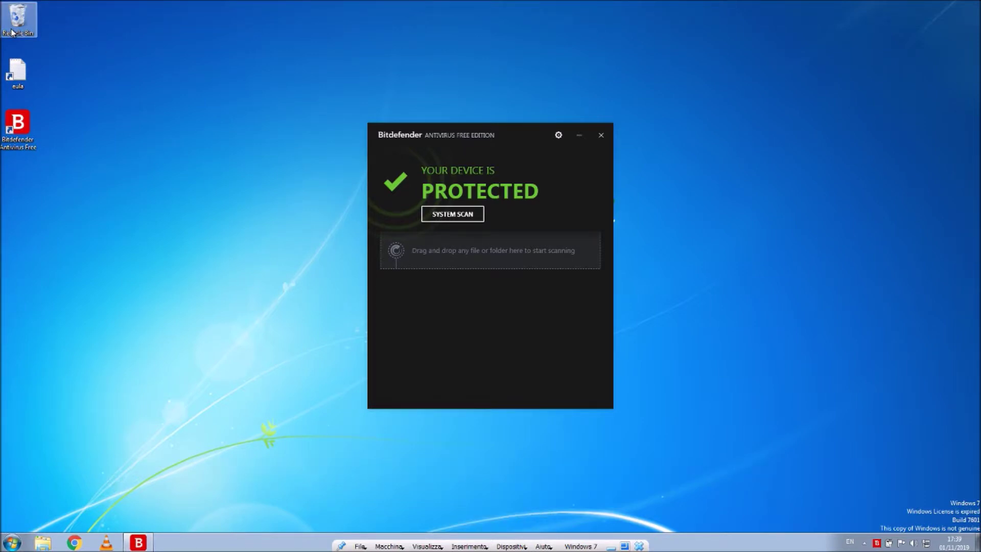
scroll(178, 250, down, 1)
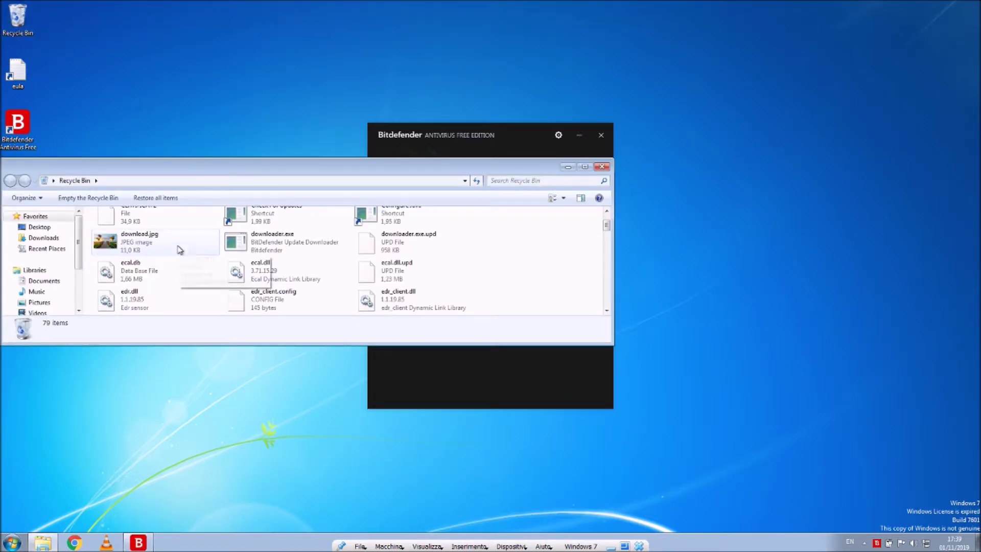
scroll(255, 261, up, 1)
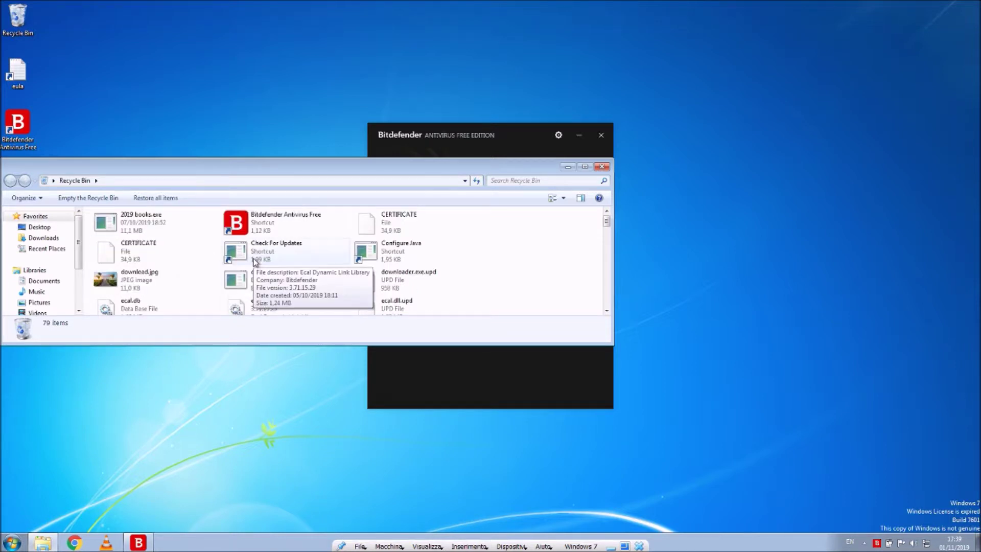
scroll(255, 261, down, 10)
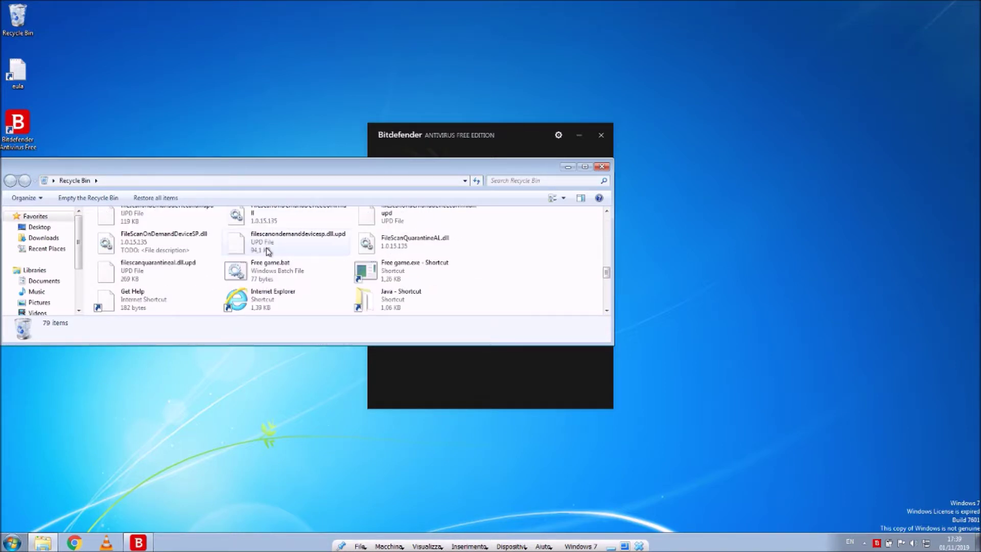
drag(267, 251, 262, 246)
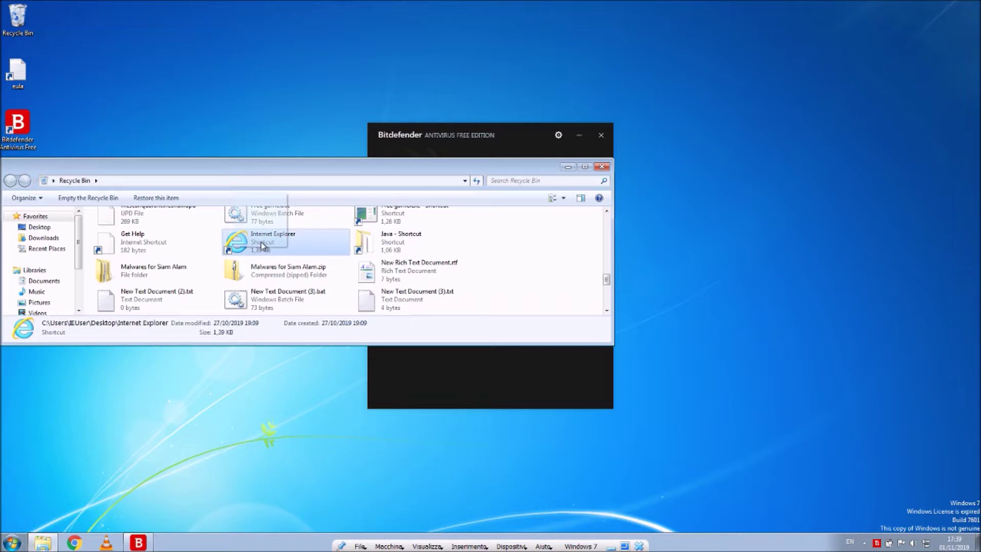
scroll(262, 243, down, 5)
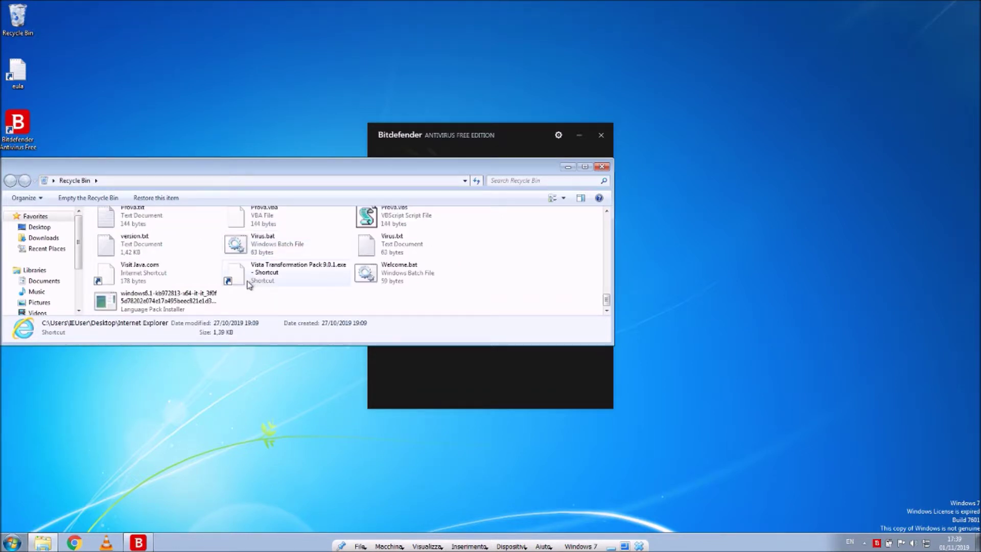
drag(400, 286, 262, 106)
drag(252, 311, 184, 86)
drag(246, 286, 317, 101)
drag(238, 233, 286, 309)
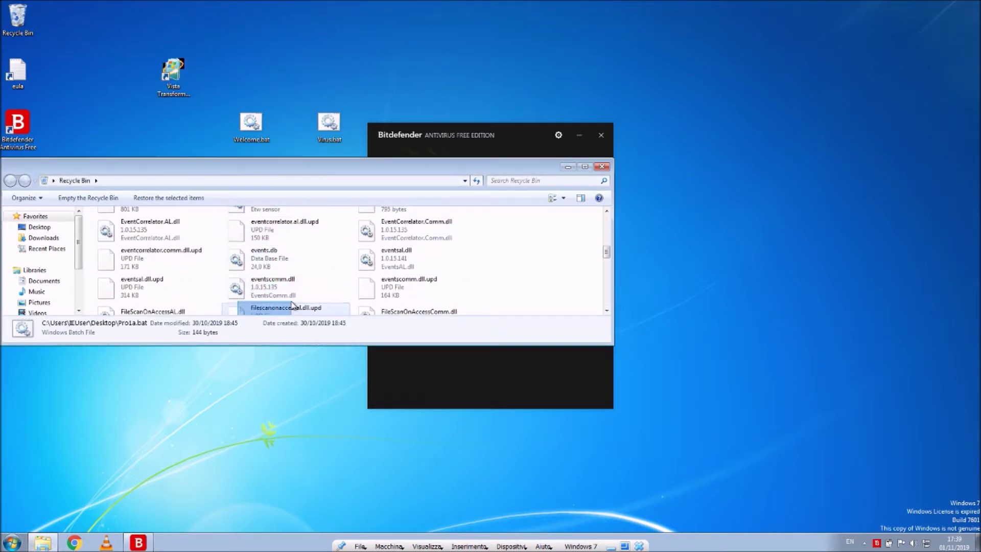
click(606, 167)
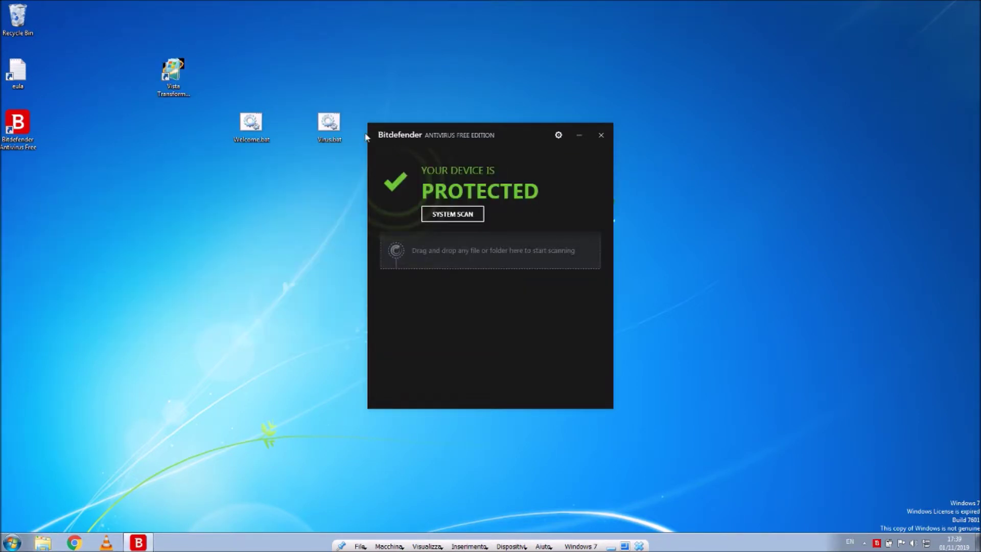
Run the Vista Transformation Pack 9.0.1 shortcut despite the unknown-publisher warning, and dismiss the unsupported OS message
click(174, 82)
double_click(177, 74)
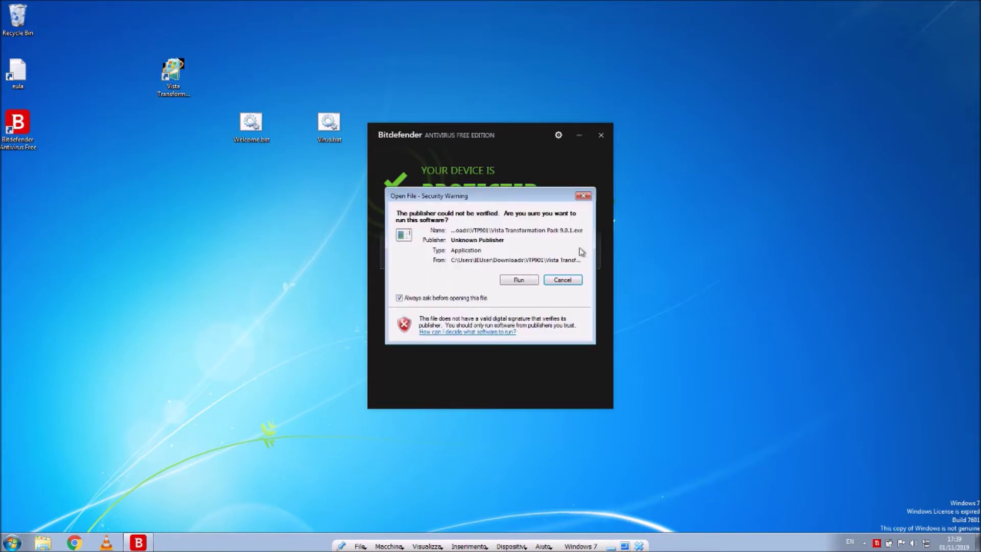
click(524, 279)
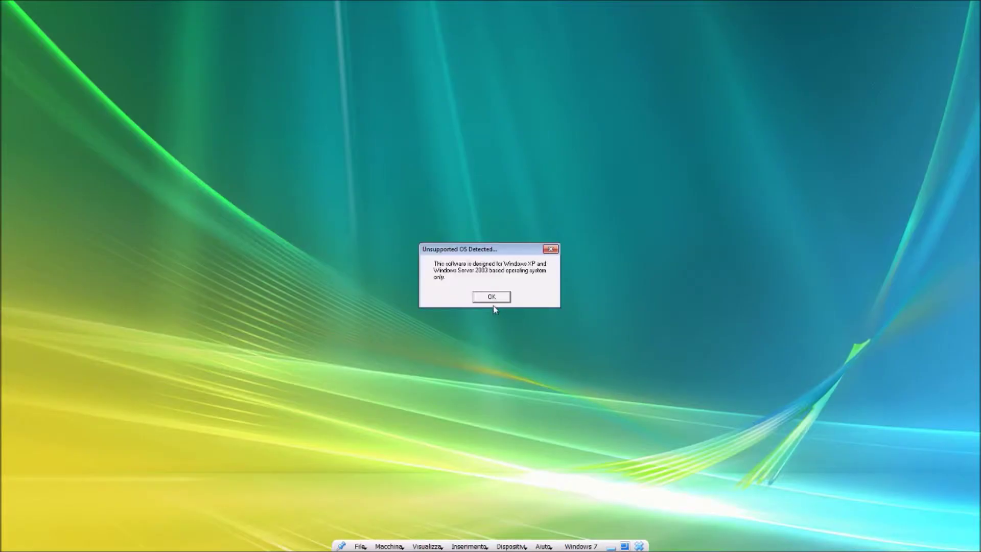
click(483, 294)
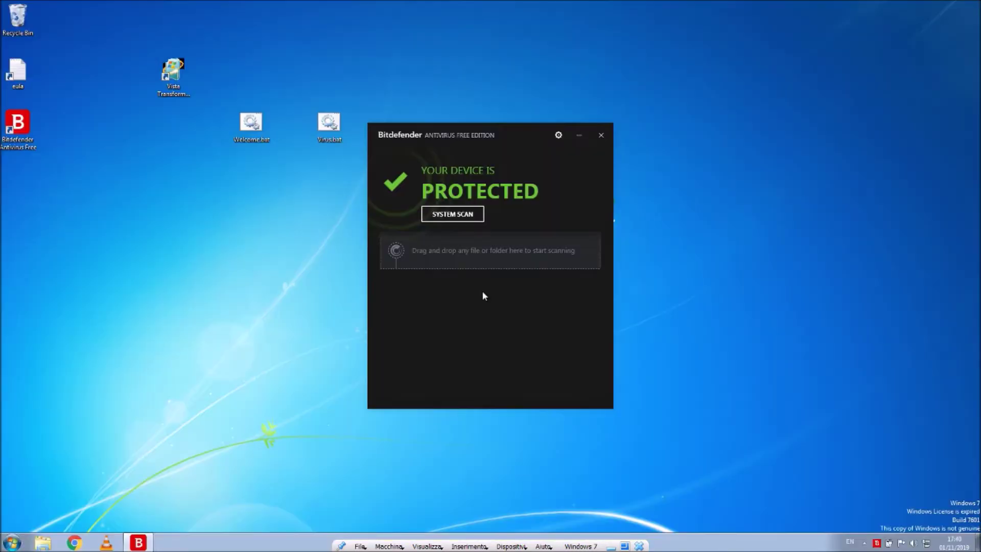
Run Welcome.bat from the desktop to test the antivirus, and close its command window
click(250, 123)
double_click(250, 123)
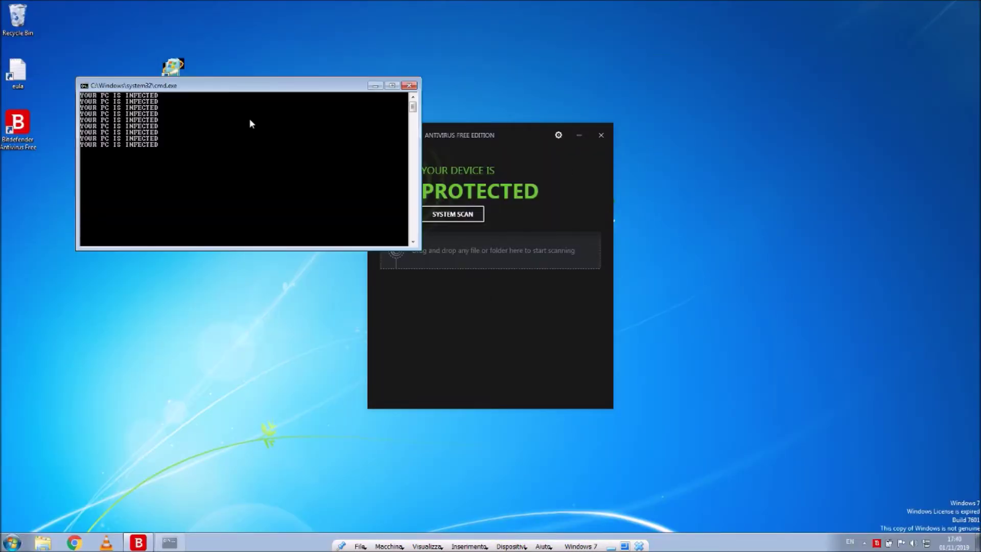
click(332, 163)
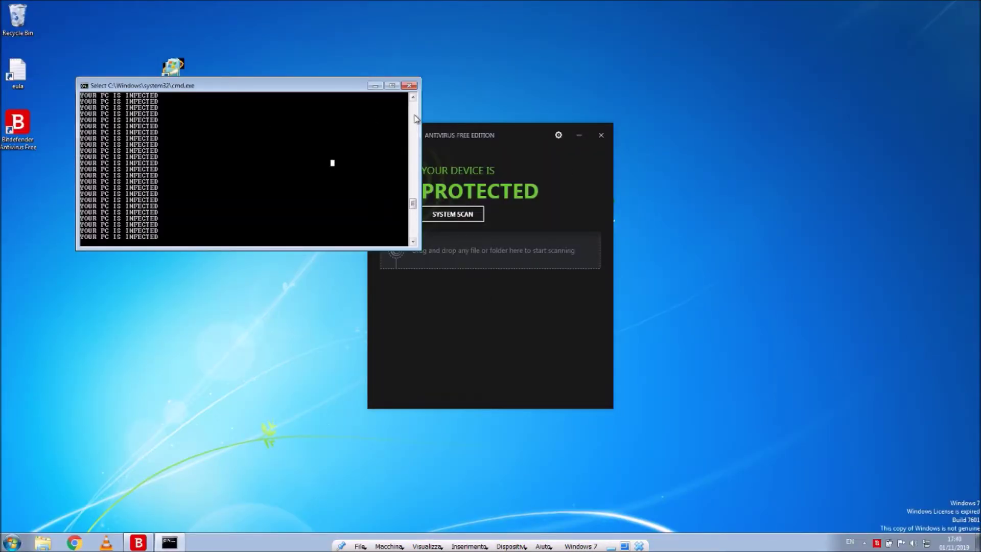
key(Escape)
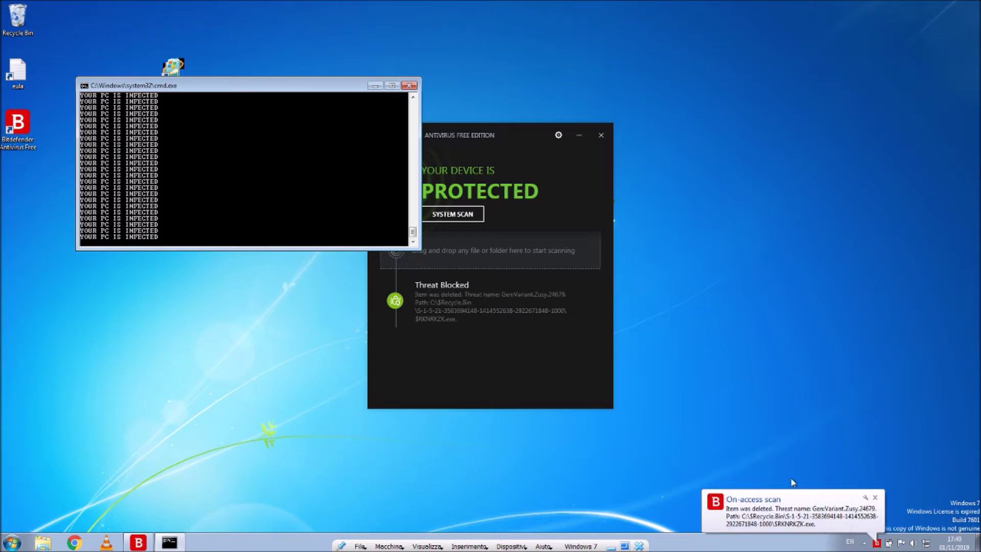
click(409, 86)
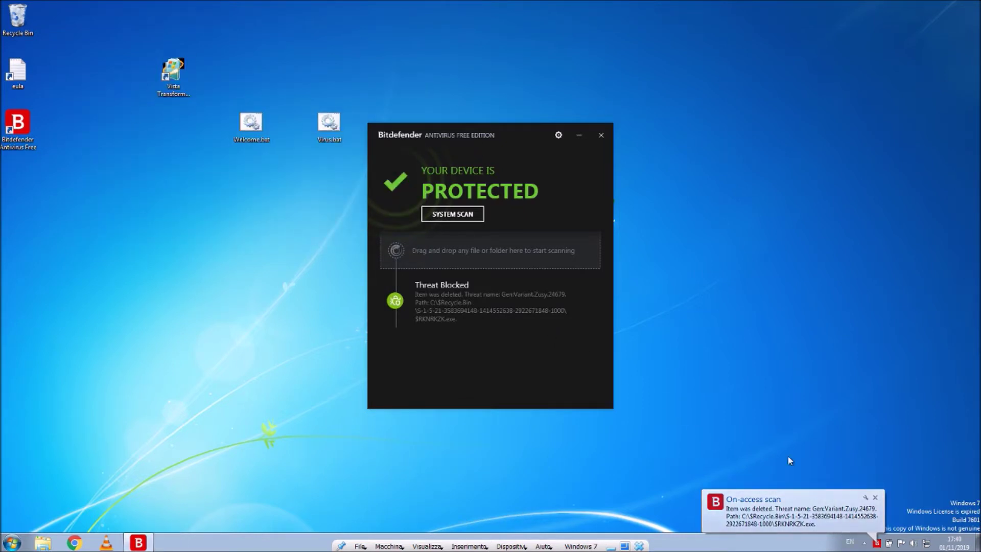
View the details of the Threat Blocked event and check the files remaining in the Recycle Bin
click(412, 306)
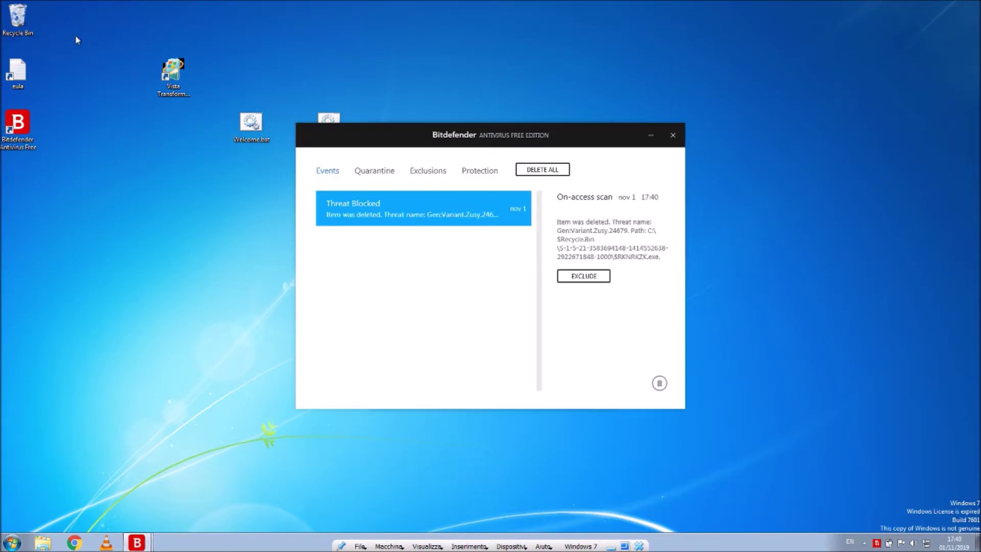
double_click(18, 19)
scroll(286, 222, down, 5)
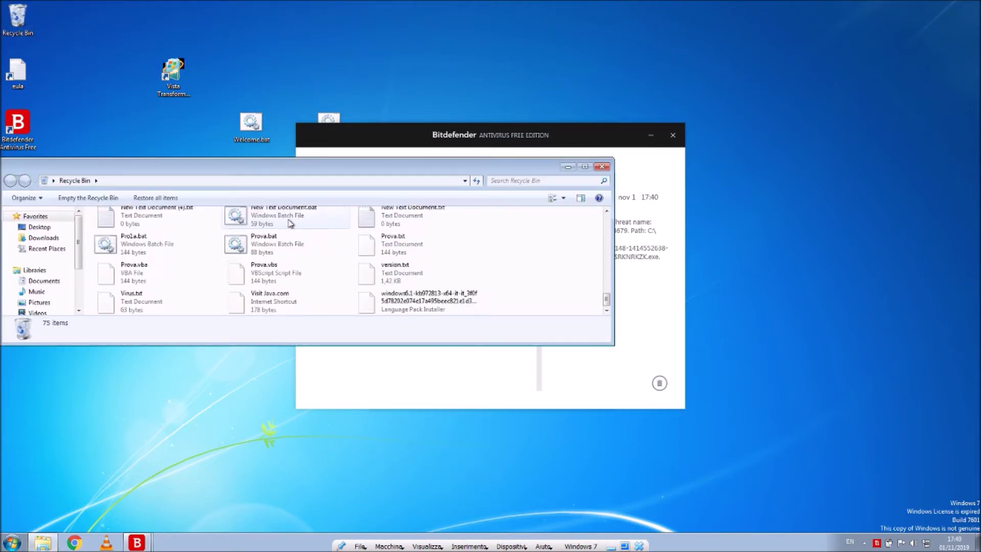
key(alt+F4)
Run the Vista Transformation Pack 9.0.1 shortcut again, dismiss its message, and close the Bitdefender events window
double_click(172, 74)
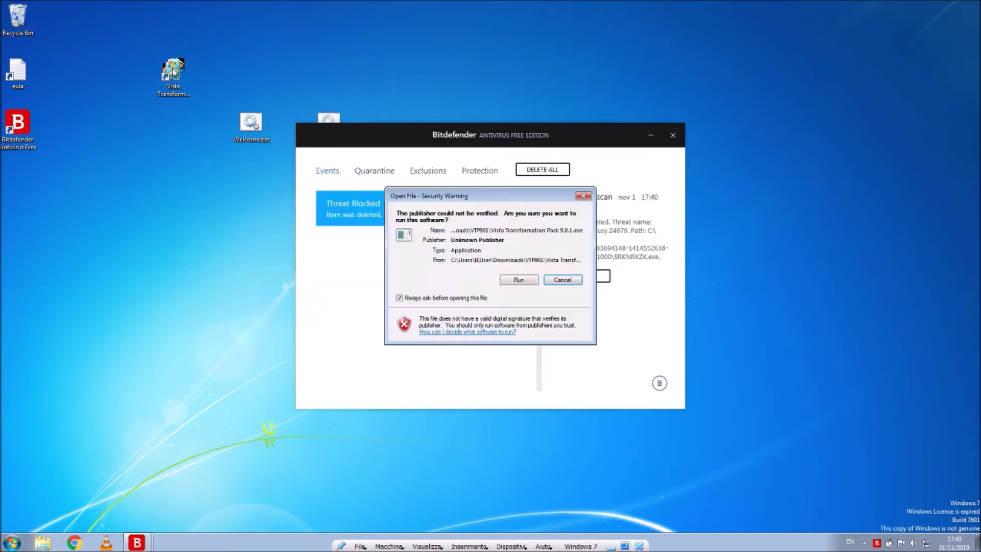
click(519, 282)
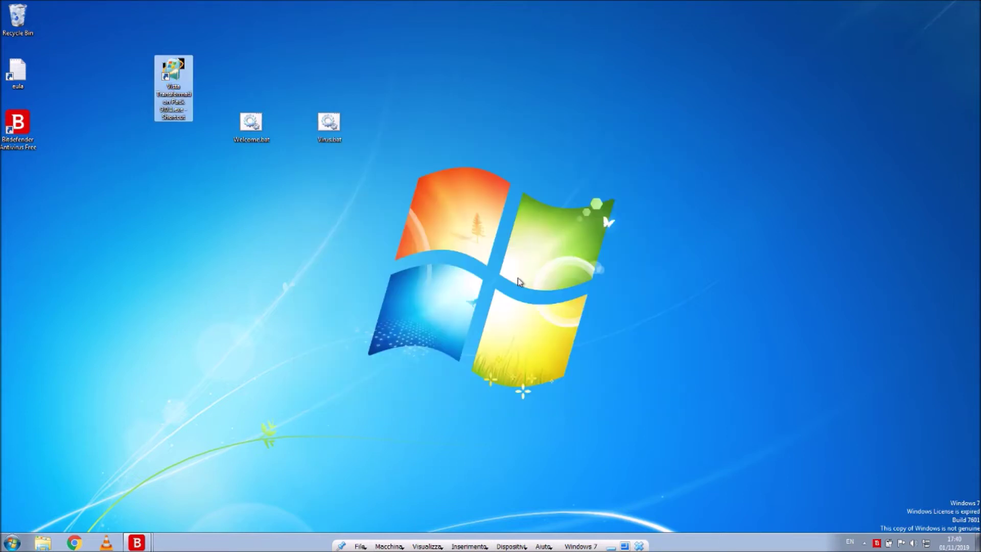
double_click(186, 101)
click(491, 297)
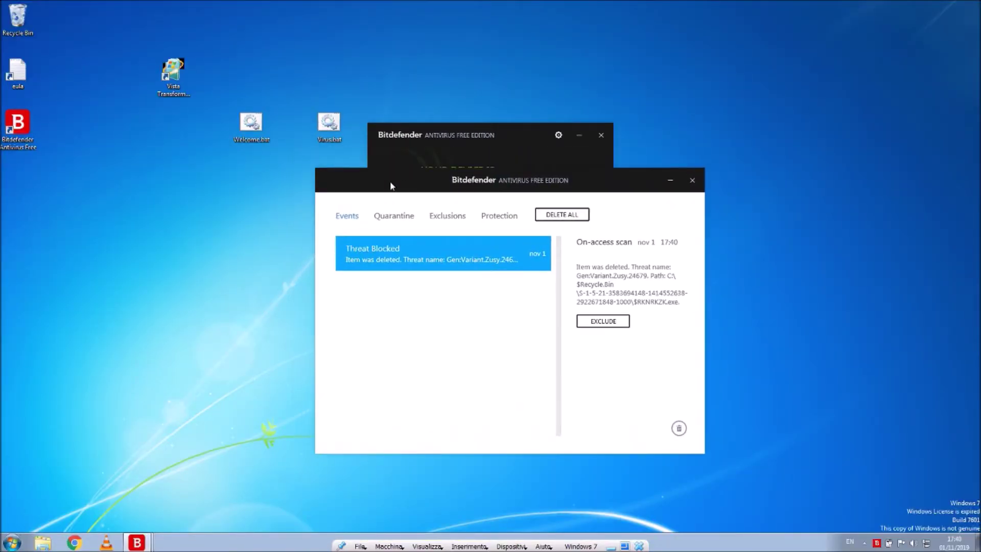
click(692, 180)
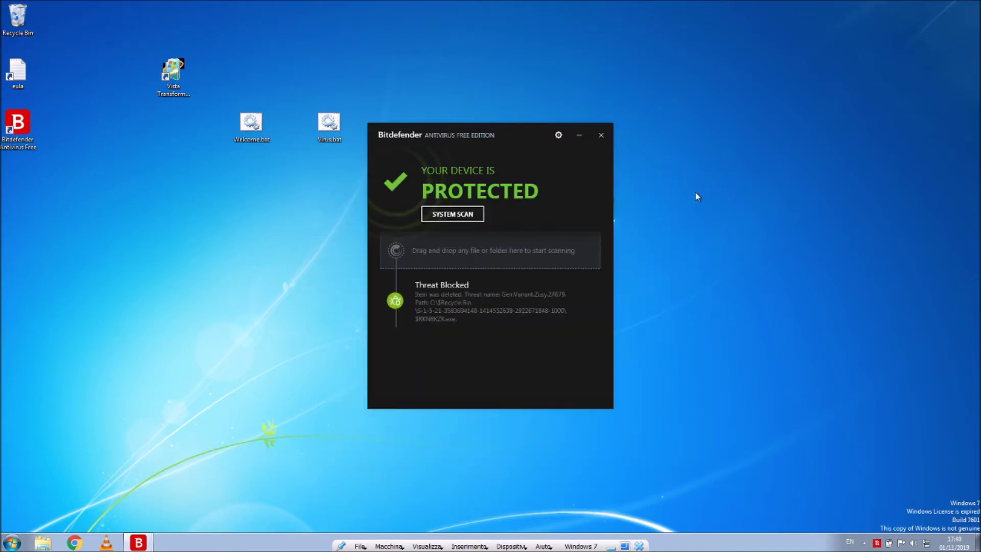
Move Virus.bat, Welcome.bat and the Vista Transformation Pack shortcut from the desktop to the Recycle Bin
click(324, 135)
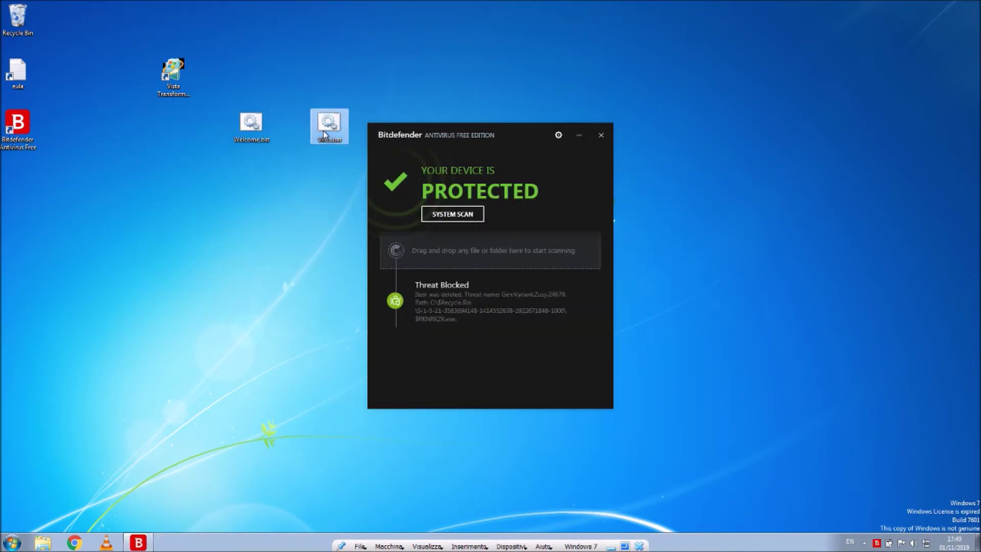
drag(324, 136, 24, 28)
drag(251, 125, 23, 26)
drag(172, 77, 2, 4)
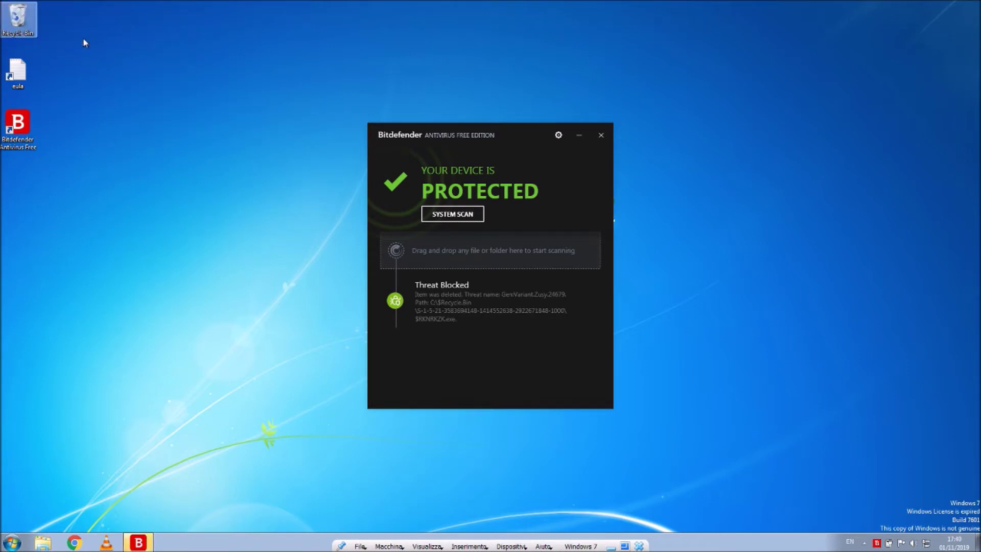
Start a full system scan and move the antivirus window aside on the desktop
click(455, 214)
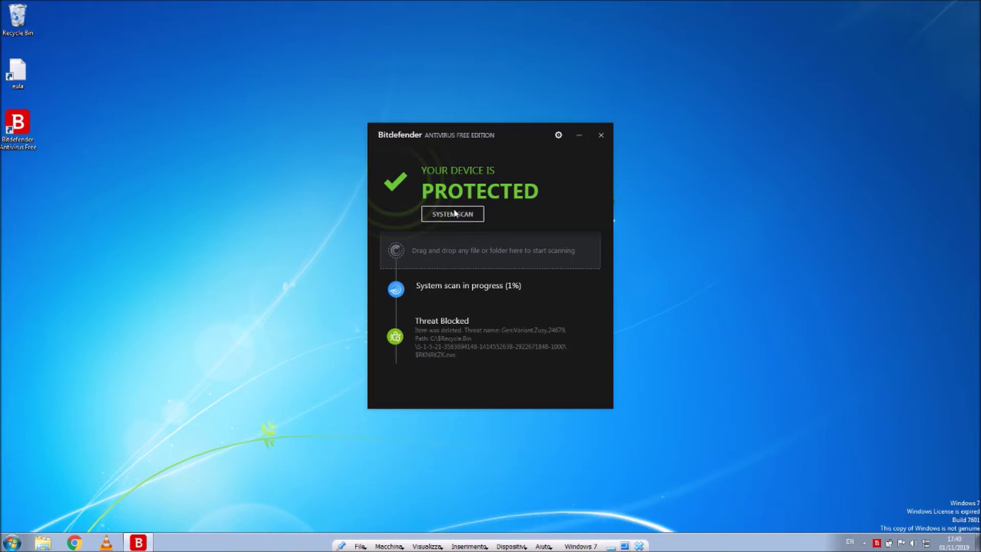
right_click(325, 181)
click(357, 304)
drag(408, 134, 112, 121)
click(971, 4)
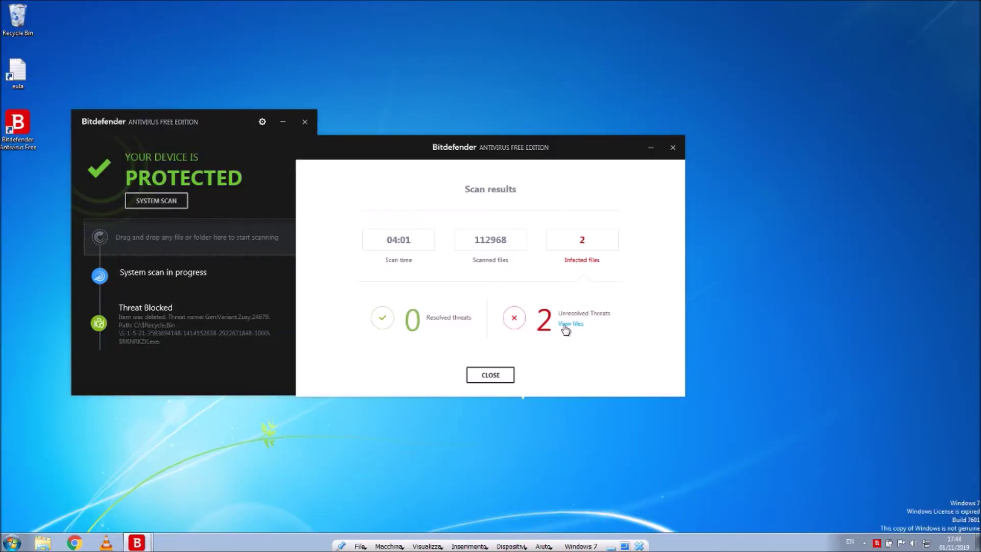
Move both unresolved threats, Trojan.Generic.8446367 and Trojan.Ransom.WannaCryptor.A, to quarantine, then close the scan results and the scan notification
click(565, 326)
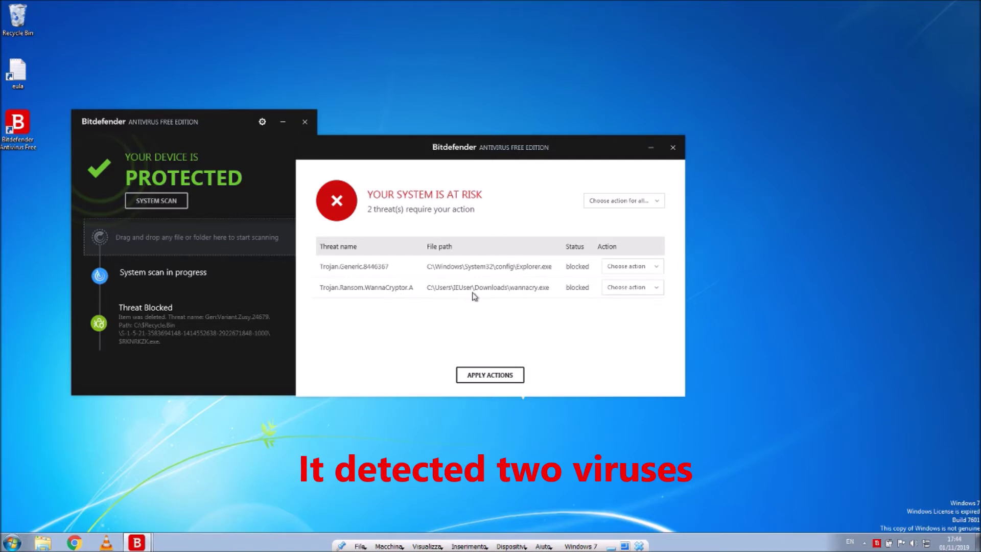
click(629, 266)
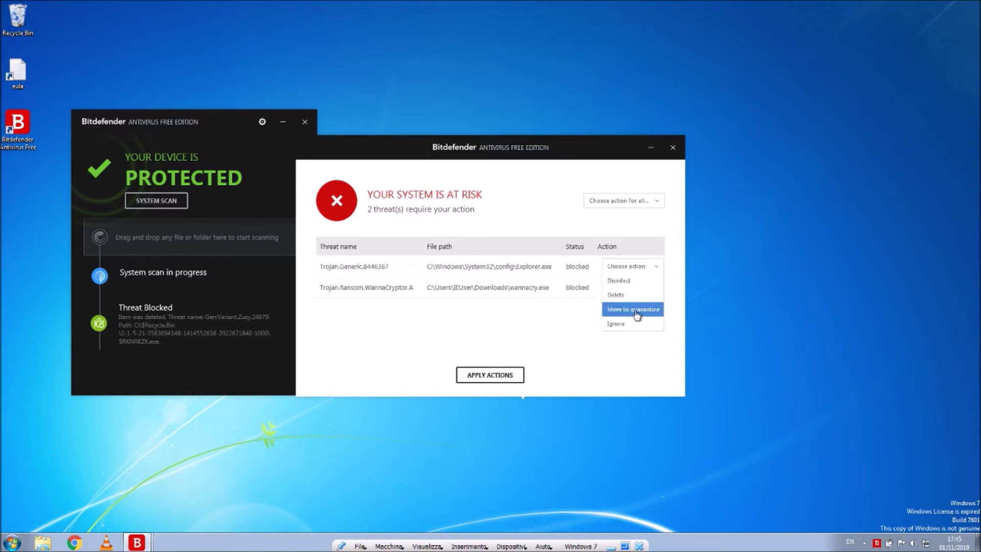
click(637, 310)
click(624, 287)
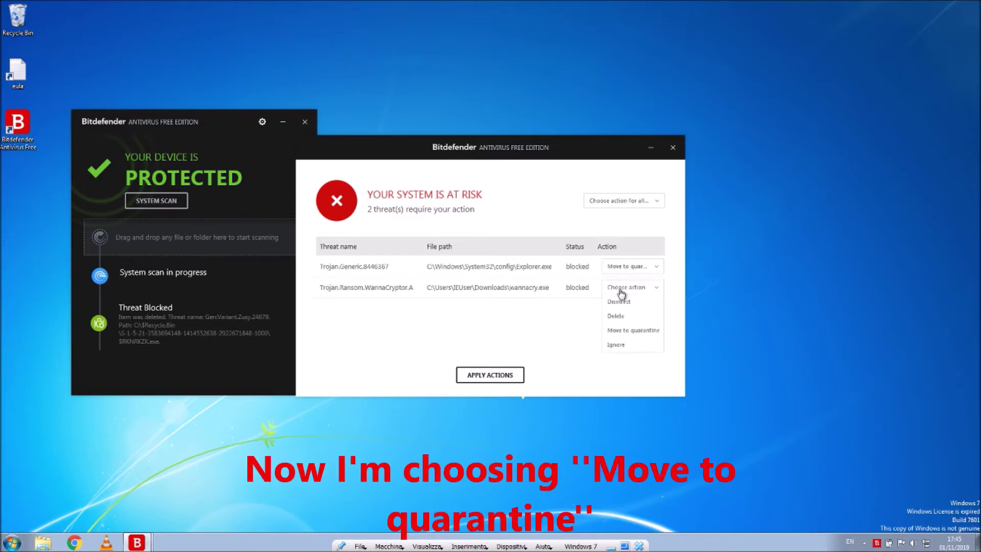
click(619, 329)
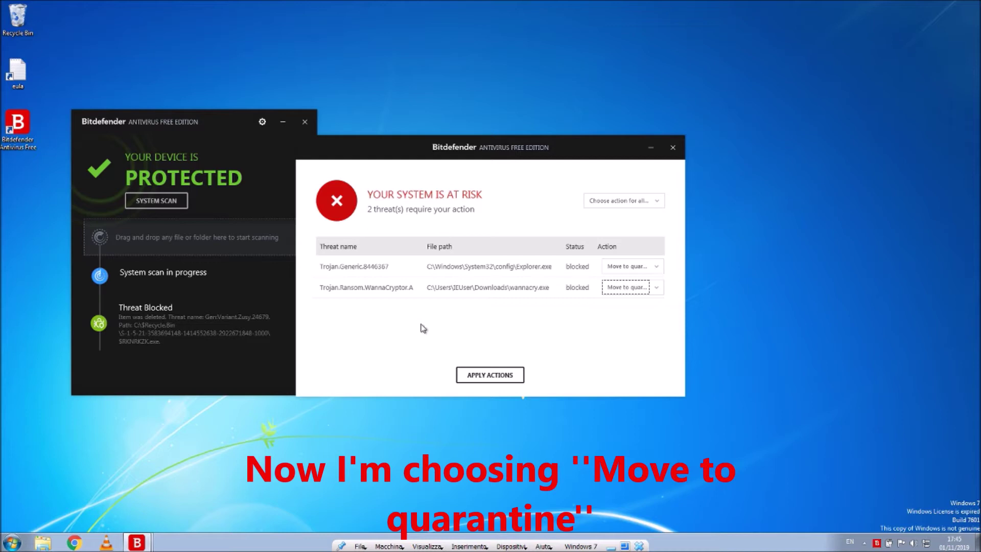
click(476, 377)
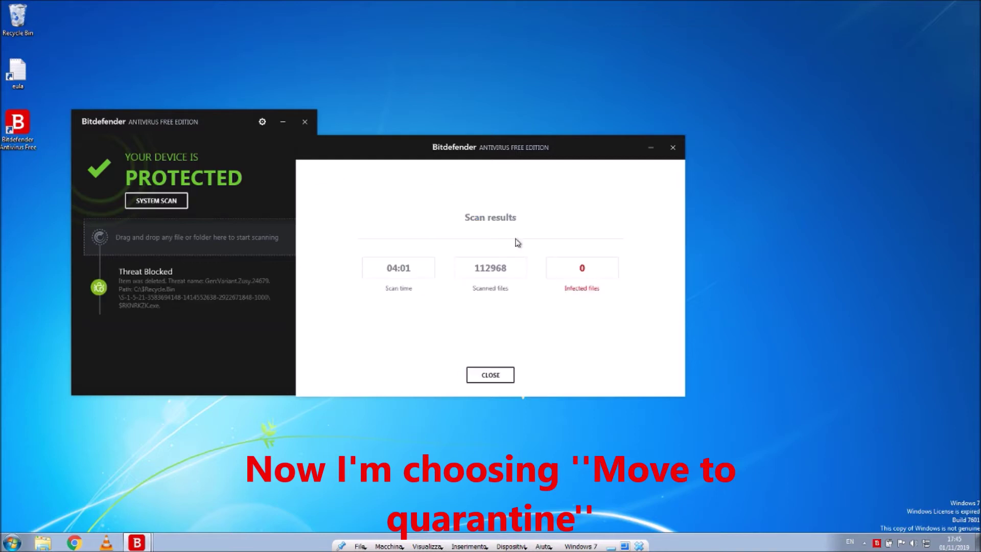
click(672, 148)
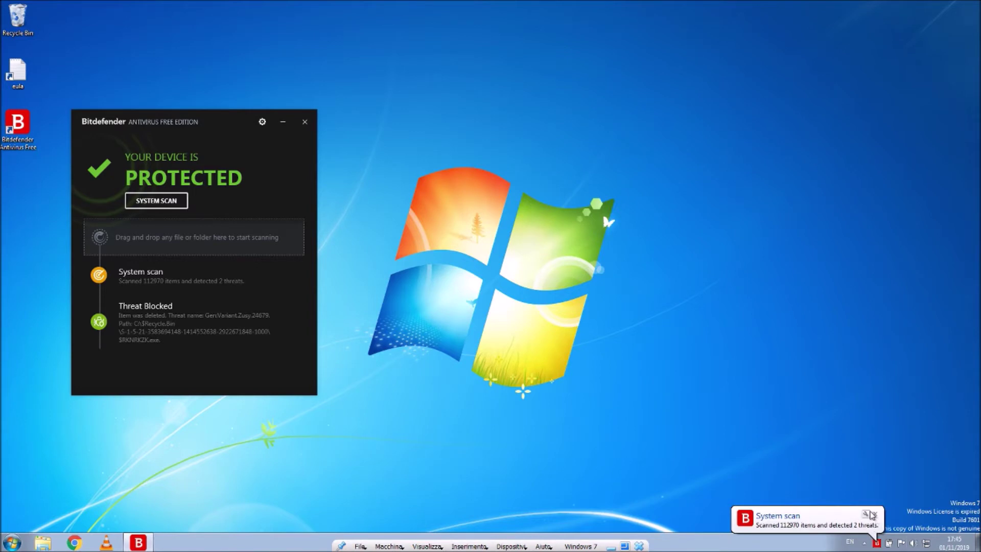
click(875, 514)
View the quarantine list, inspect the Recycle Bin folder holding the quarantined $RKNRKZK.exe, and close that folder
click(264, 122)
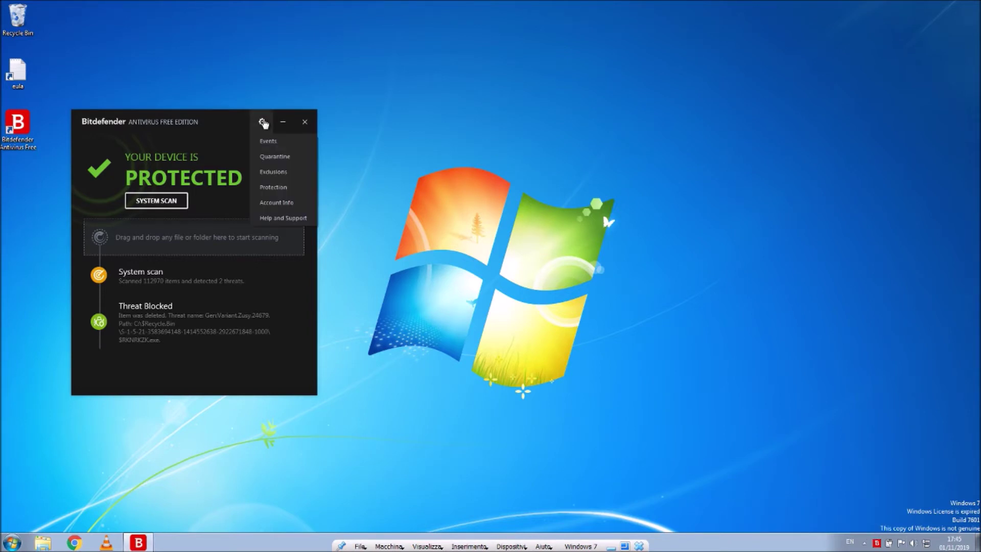
click(280, 158)
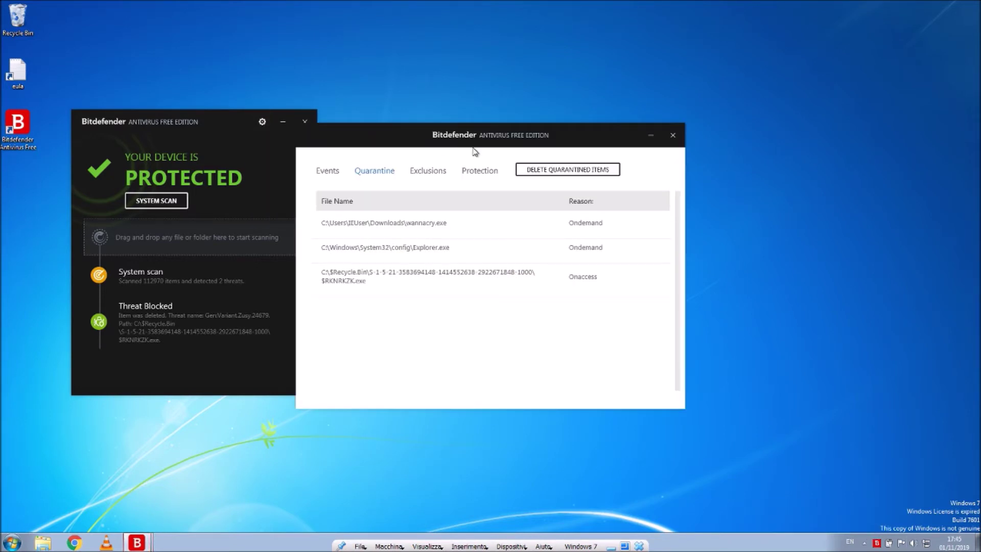
mouse_move(498, 278)
click(624, 277)
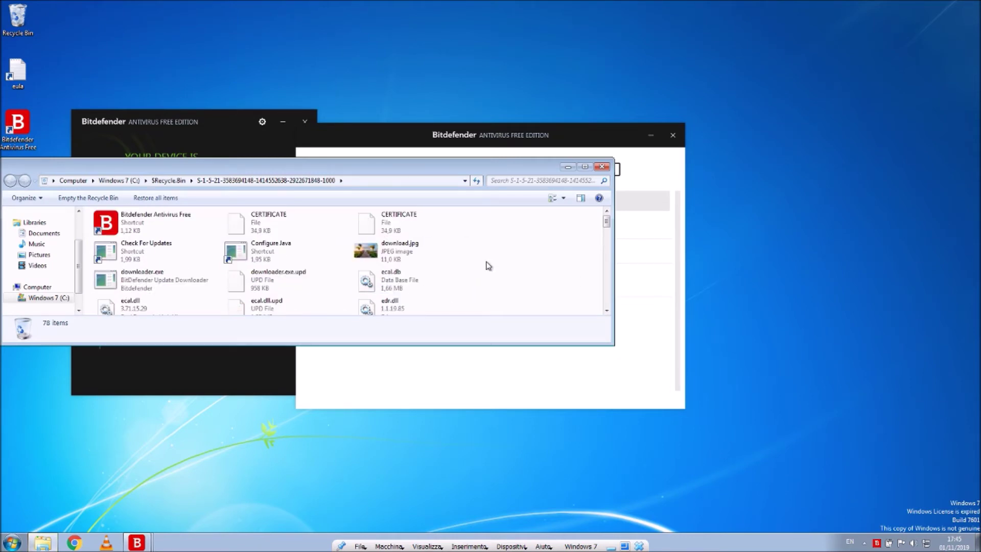
scroll(488, 265, down, 10)
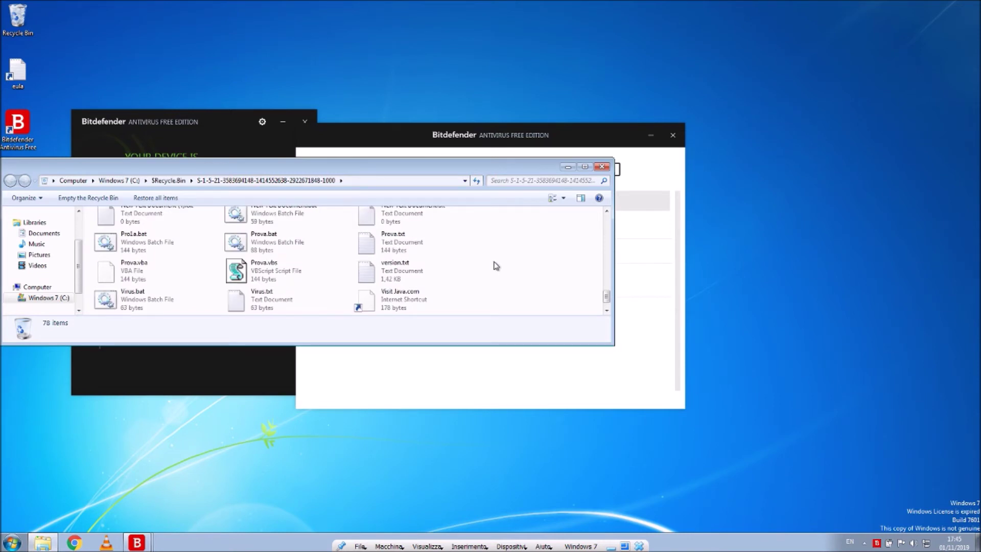
scroll(495, 265, down, 1)
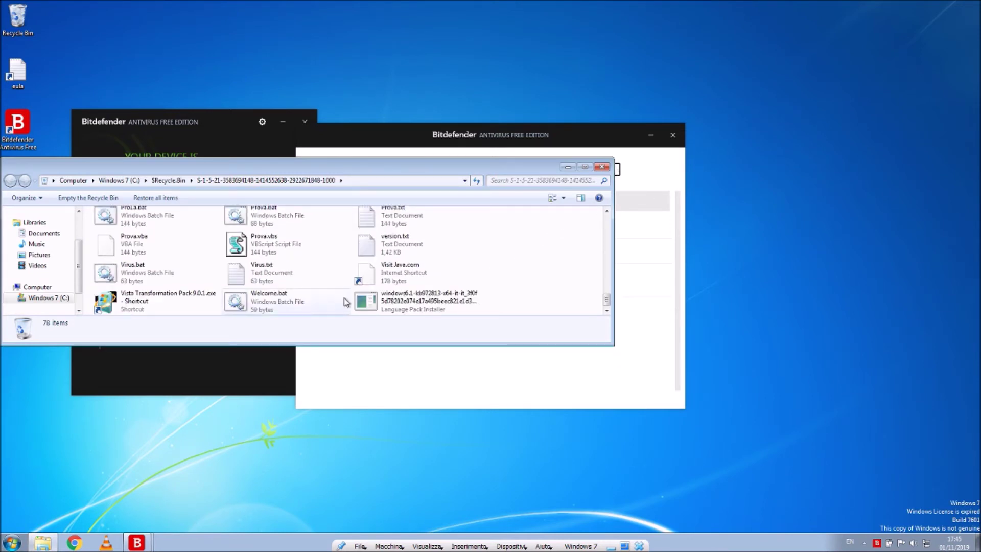
double_click(375, 305)
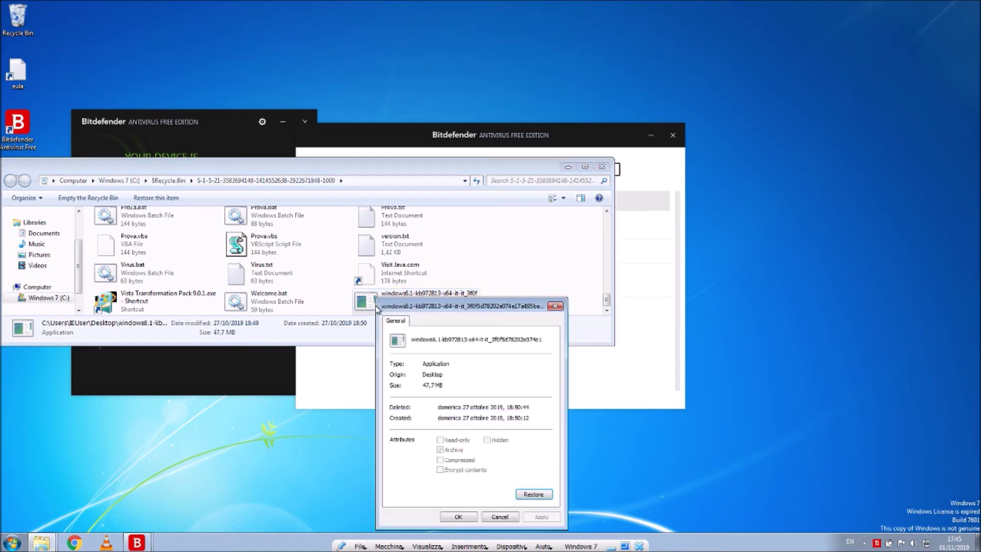
click(555, 306)
click(602, 167)
Cancel deleting the quarantined items and check the System32 config folder where the quarantined Explorer.exe was located
click(542, 176)
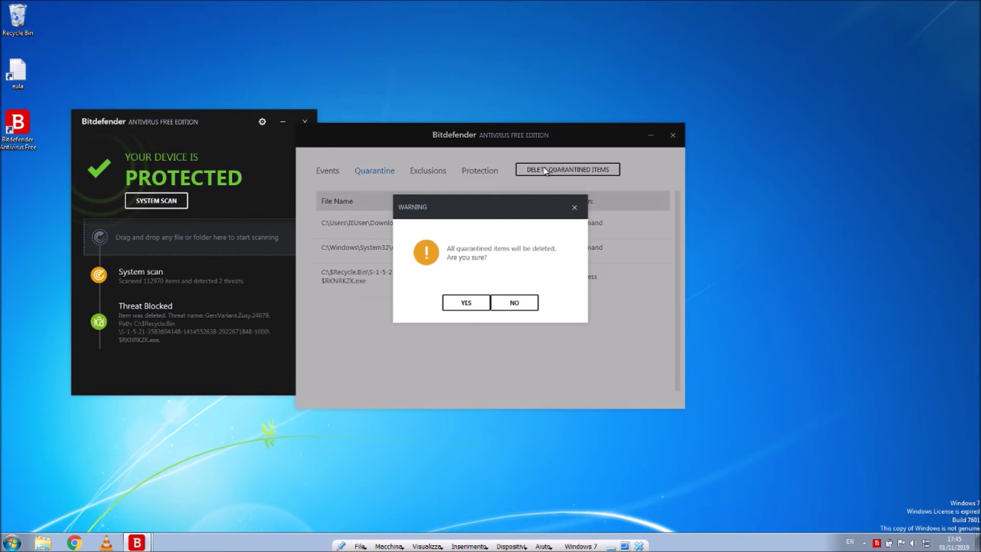
click(576, 207)
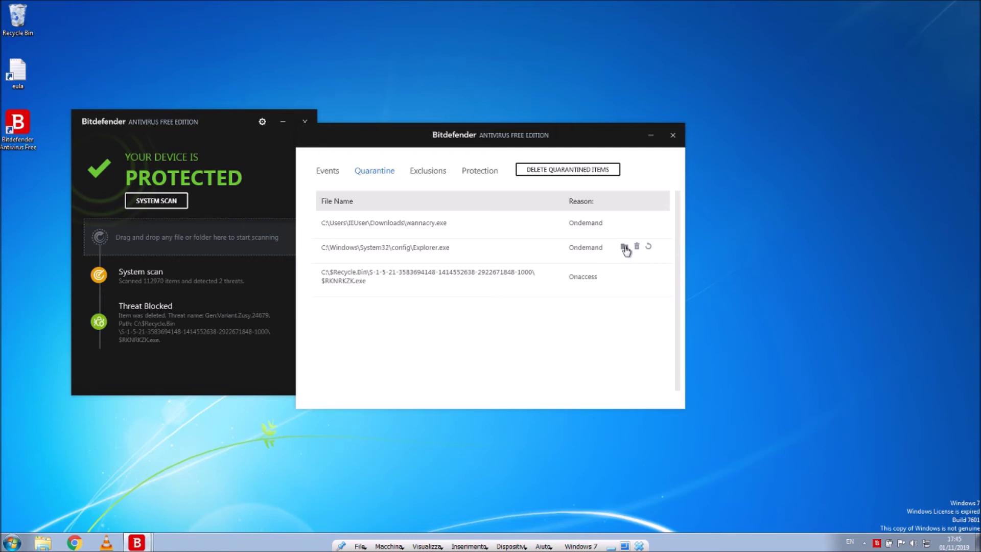
click(625, 248)
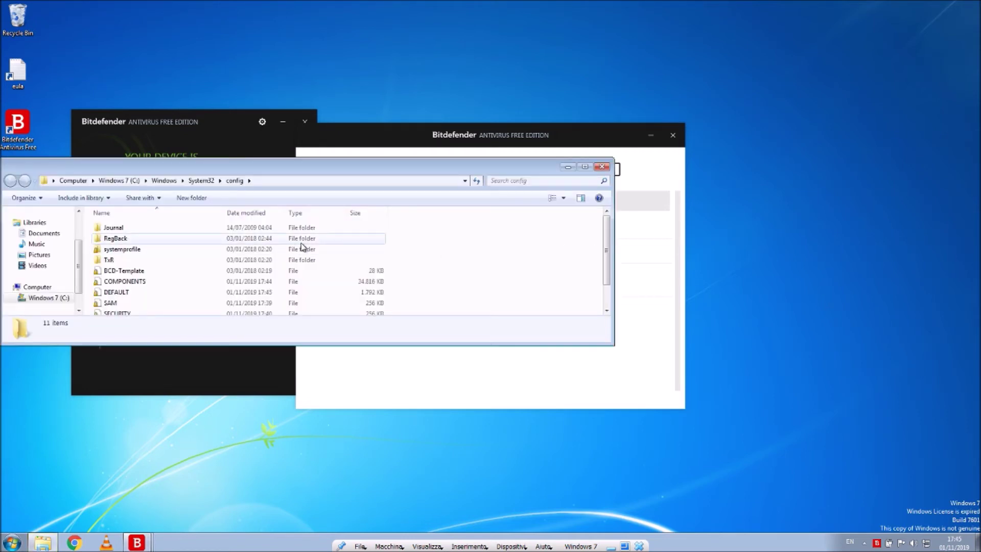
scroll(266, 300, down, 1)
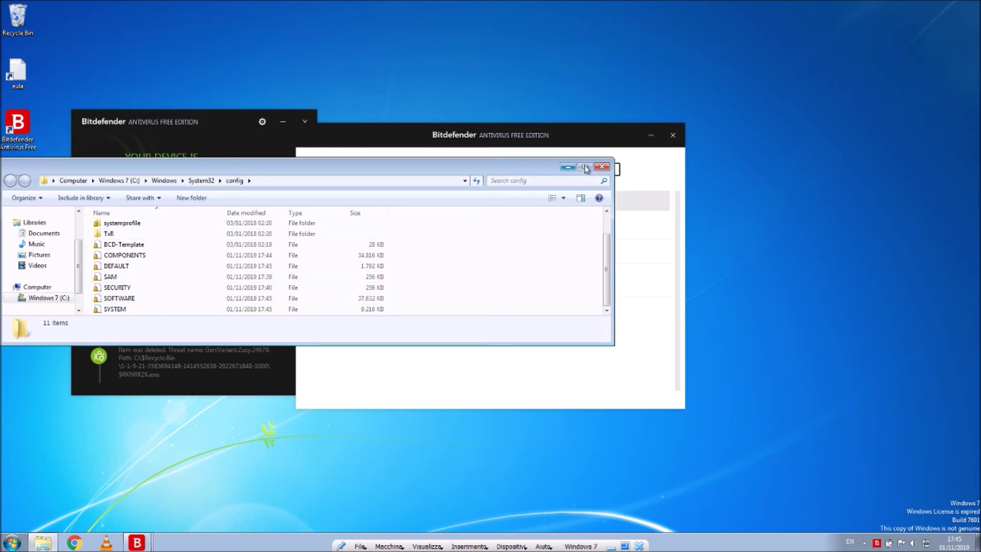
click(603, 169)
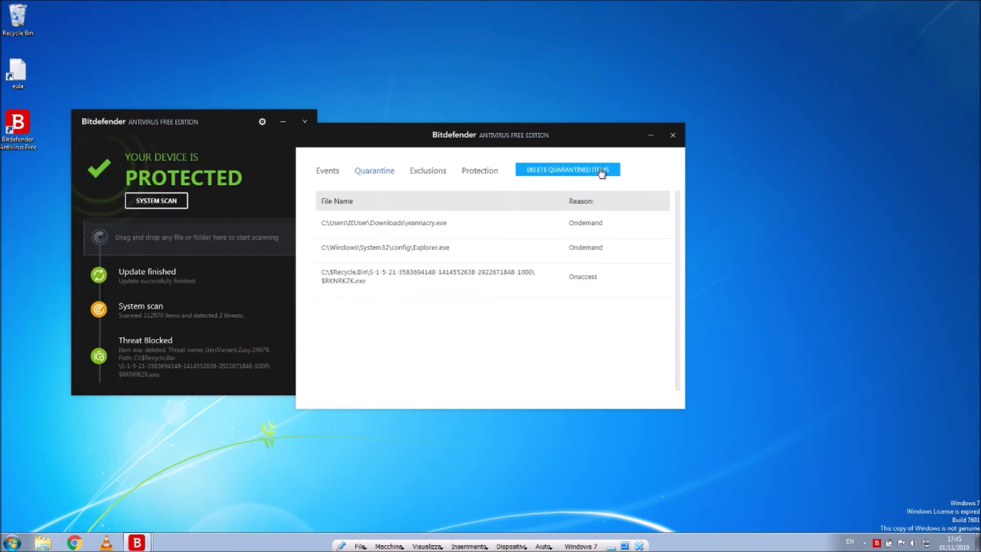
Check the Downloads folder where the quarantined wannacry.exe was located, and close it
mouse_move(597, 230)
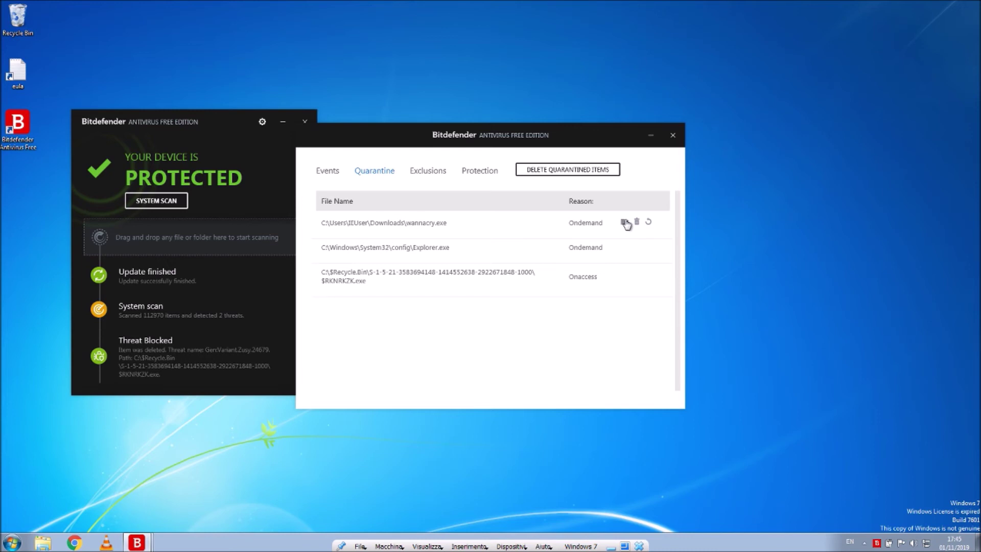
click(625, 223)
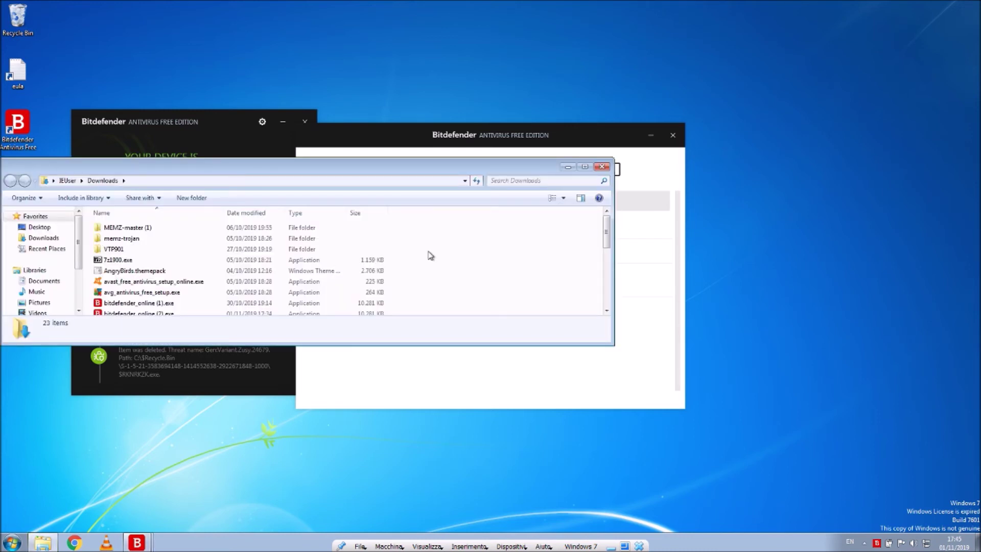
scroll(429, 255, down, 5)
scroll(488, 248, up, 3)
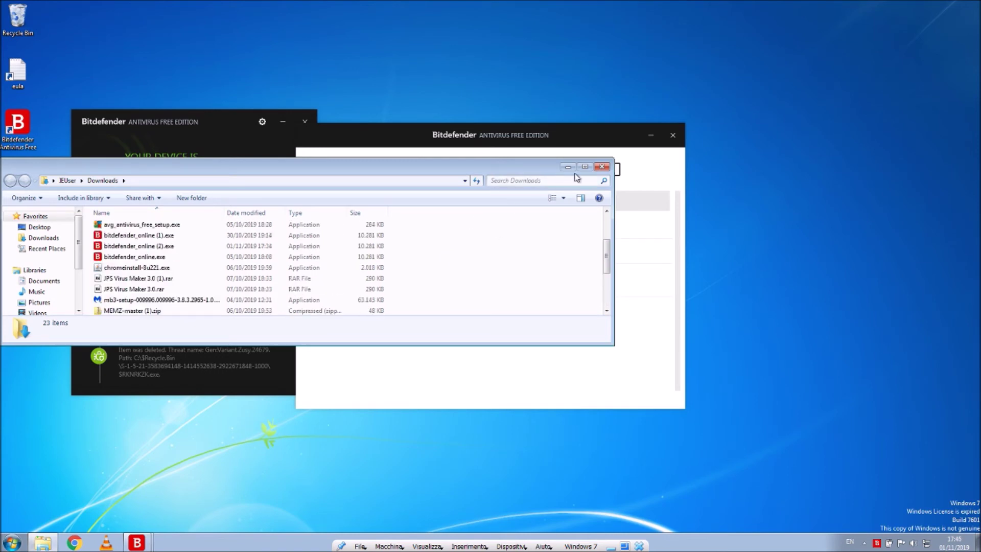
click(603, 168)
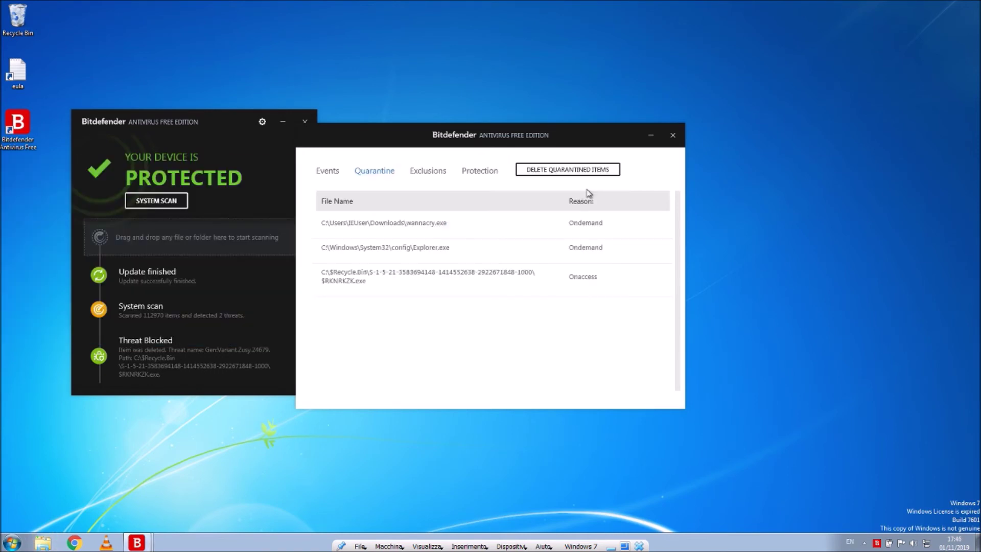
Delete all quarantined items, confirm the deletion, and close both antivirus windows
click(564, 174)
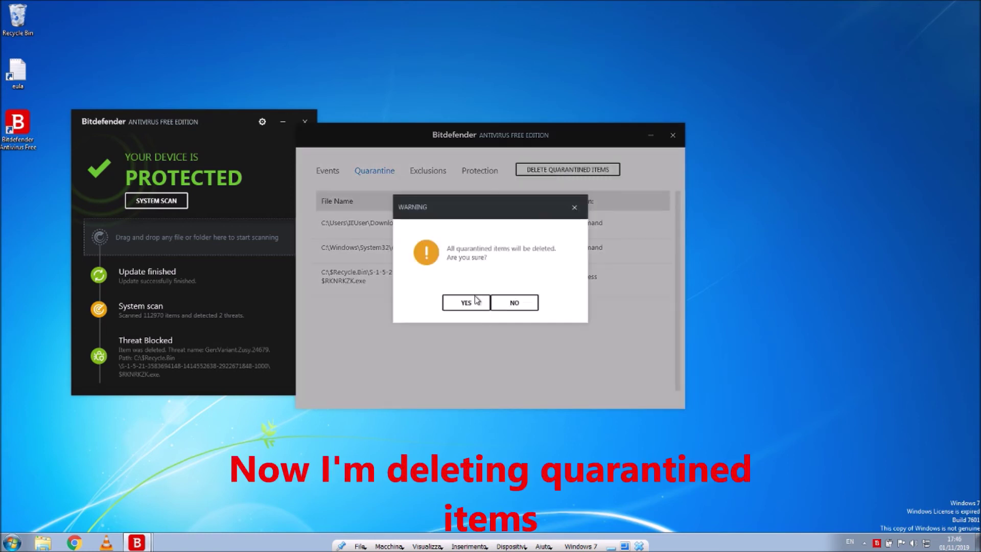
click(466, 302)
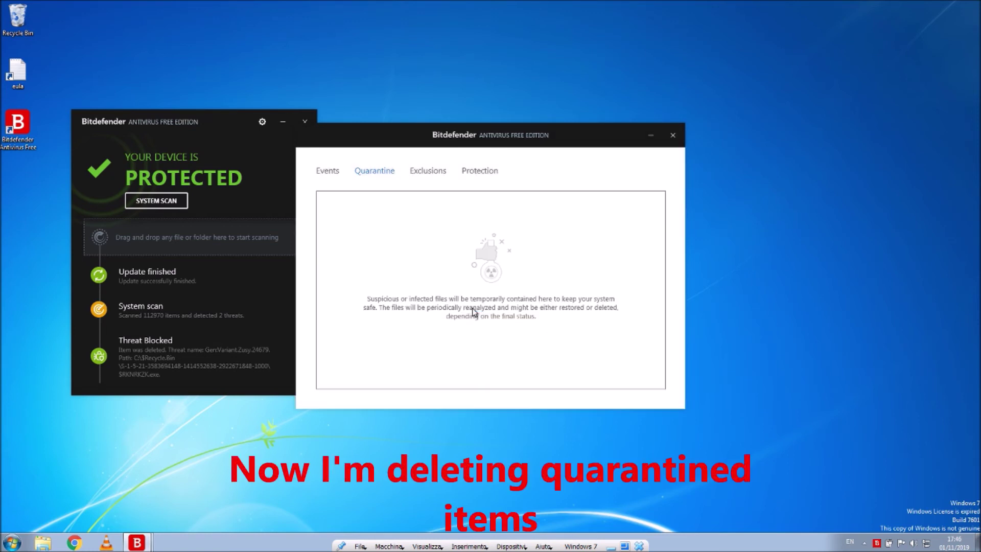
click(673, 135)
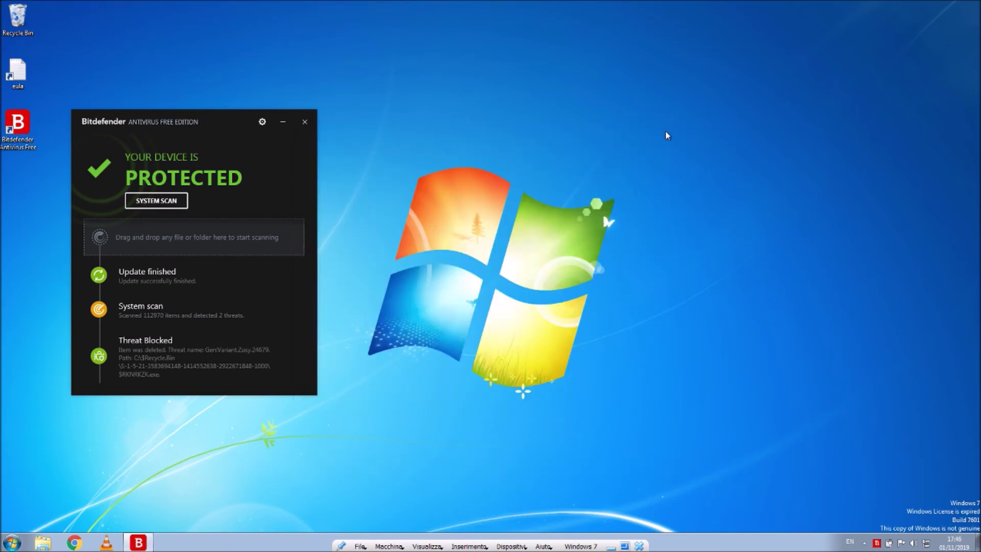
click(306, 125)
right_click(304, 120)
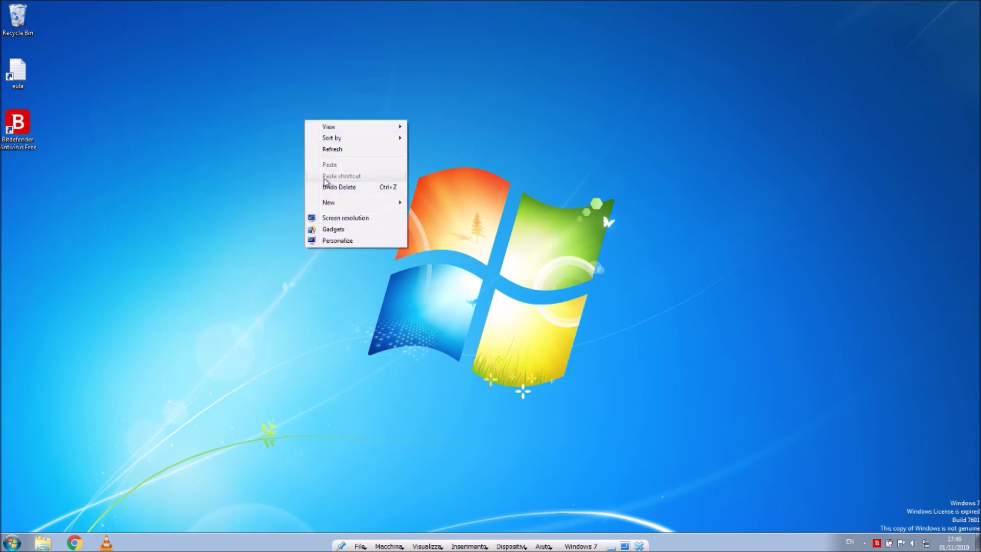
click(332, 150)
right_click(335, 152)
click(349, 183)
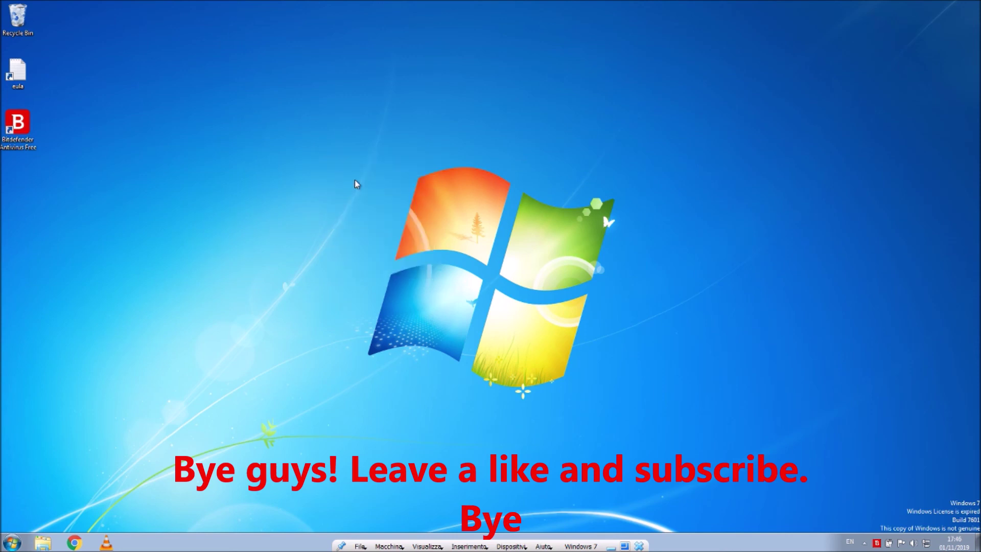
right_click(354, 180)
click(382, 211)
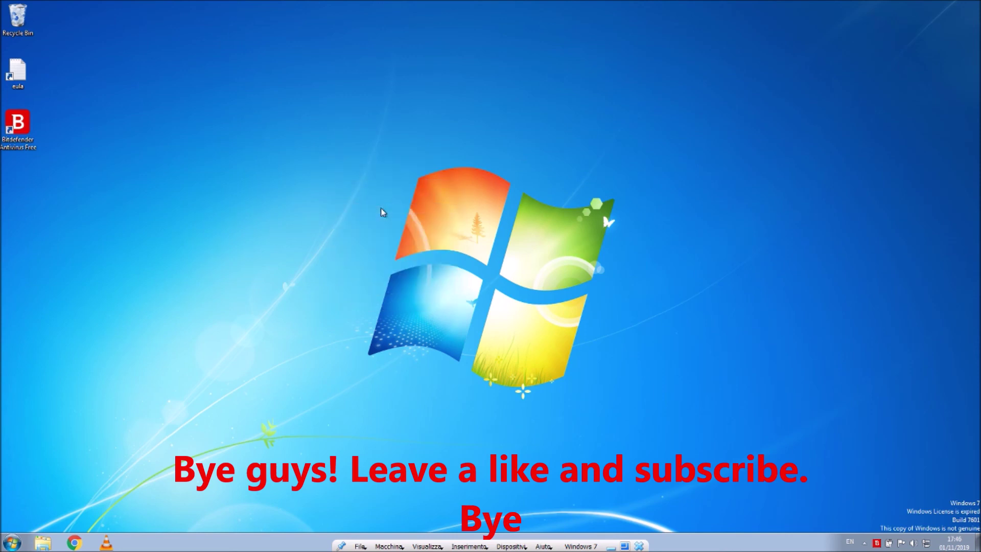